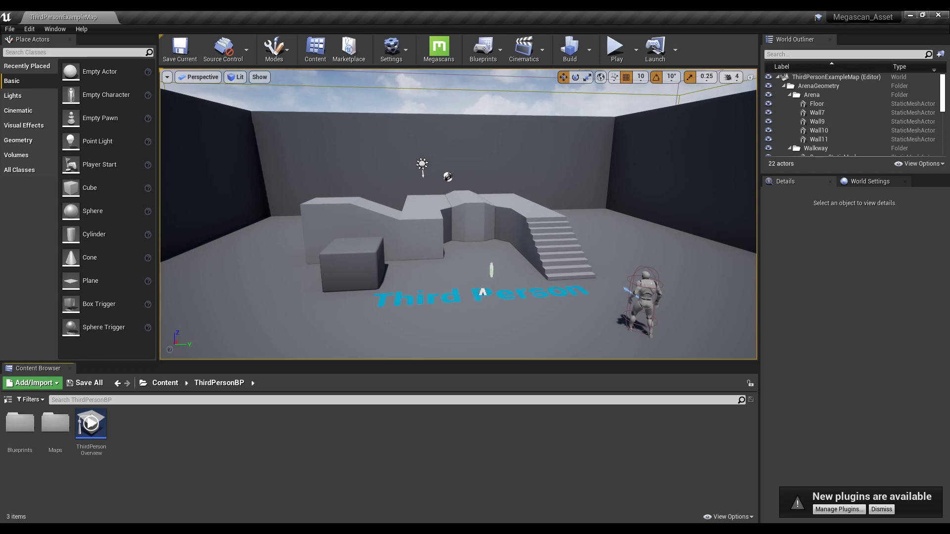
- Switch from the Unreal Editor to the Quixel Bridge window on the taskbar
left_click(137, 530)
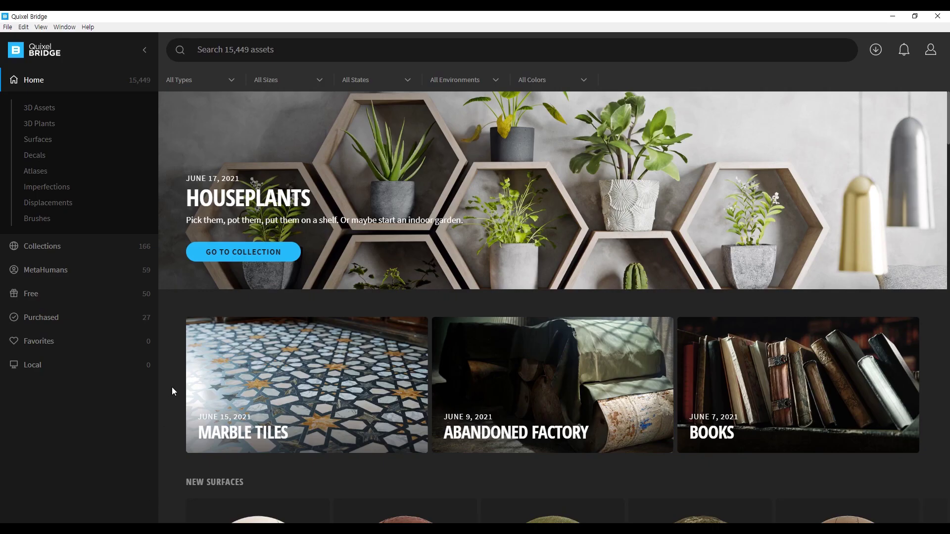
- Open the Nordic Beach Rock Formation asset from the 3D Assets Nature category
left_click(52, 113)
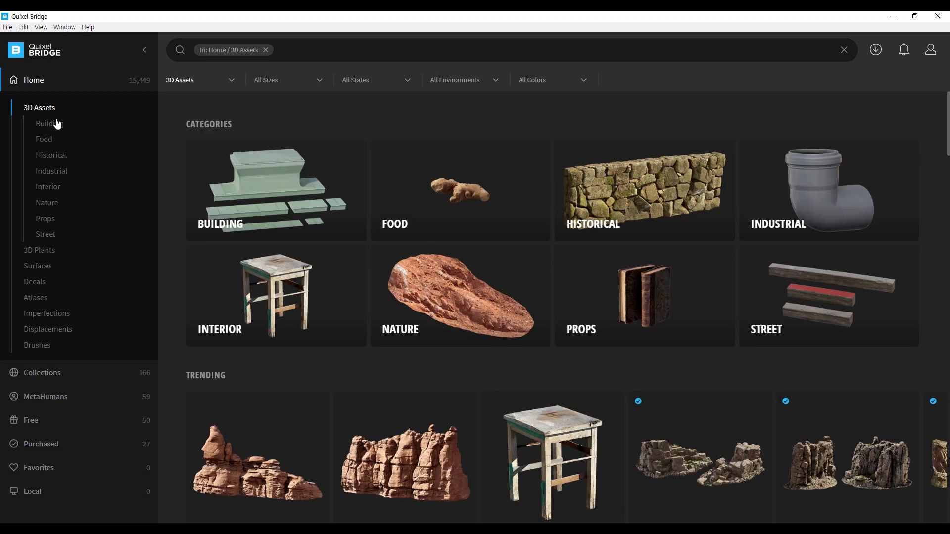
left_click(57, 209)
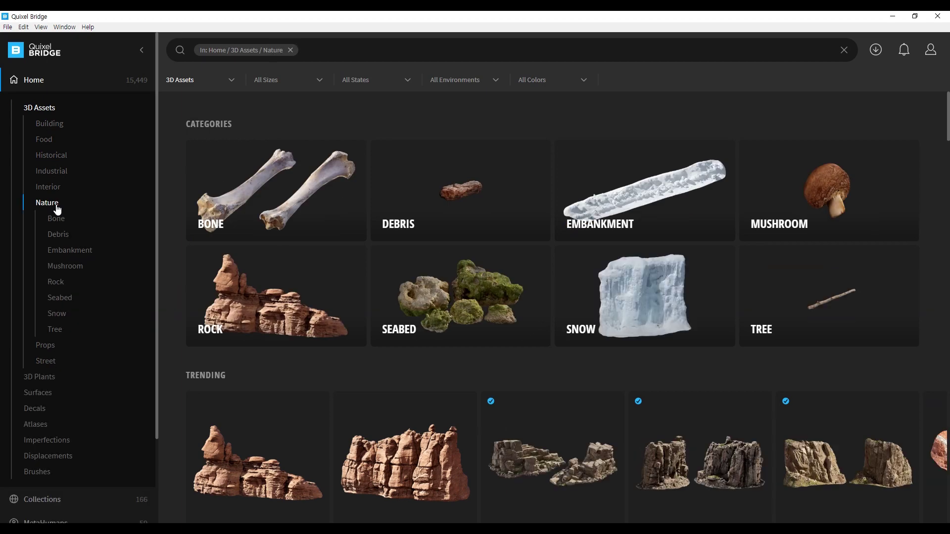
scroll(501, 311, "down", 3)
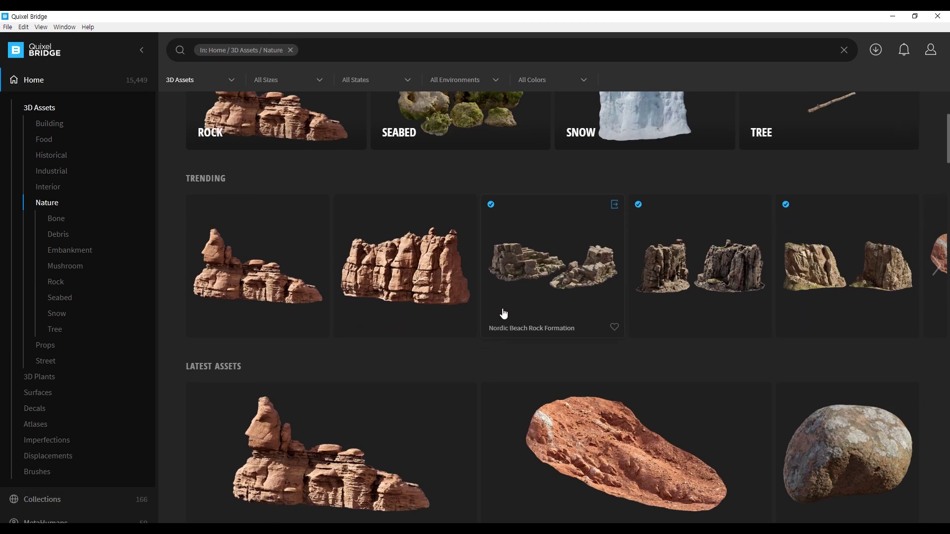
scroll(503, 313, "down", 3)
scroll(504, 313, "down", 3)
scroll(505, 313, "down", 3)
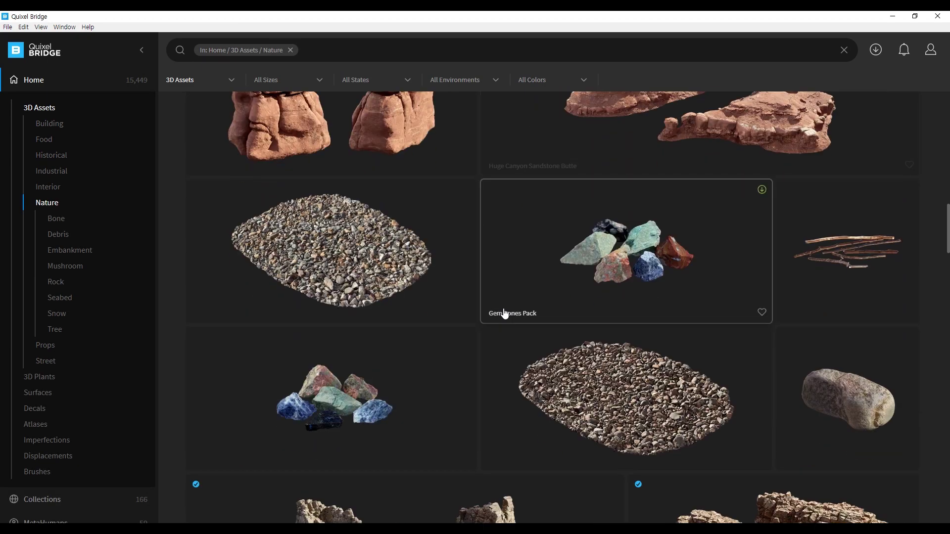
scroll(504, 315, "down", 3)
scroll(504, 314, "down", 3)
scroll(504, 313, "down", 3)
scroll(504, 314, "up", 1)
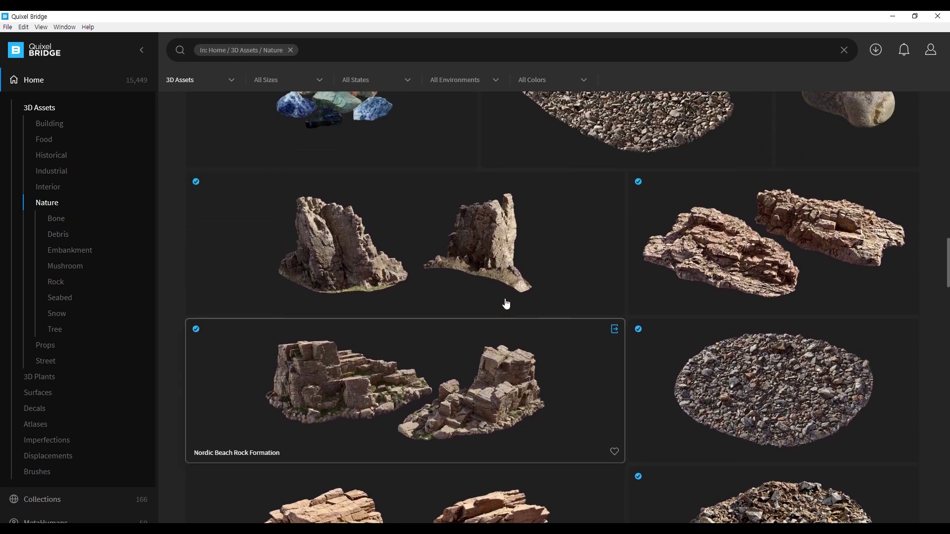
scroll(505, 304, "down", 3)
scroll(505, 309, "down", 2)
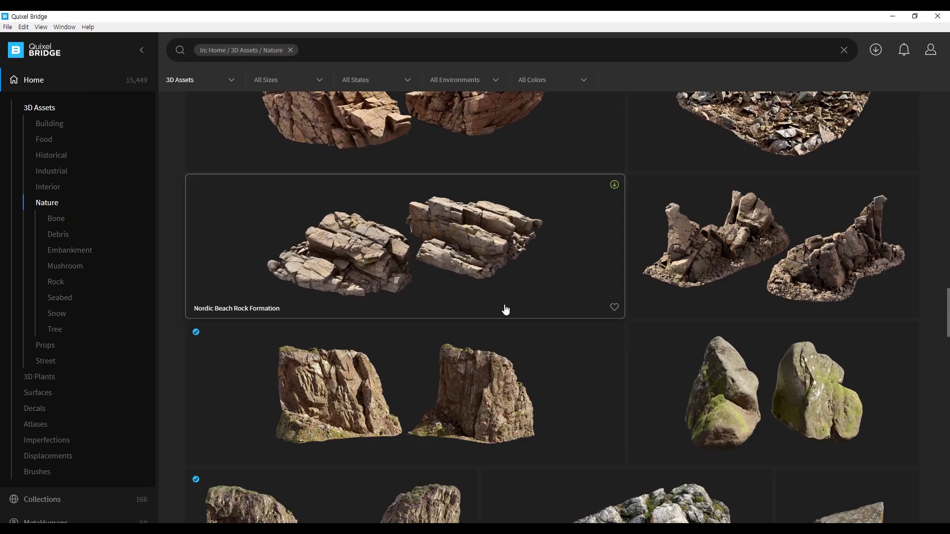
scroll(794, 276, "down", 3)
scroll(748, 208, "up", 1)
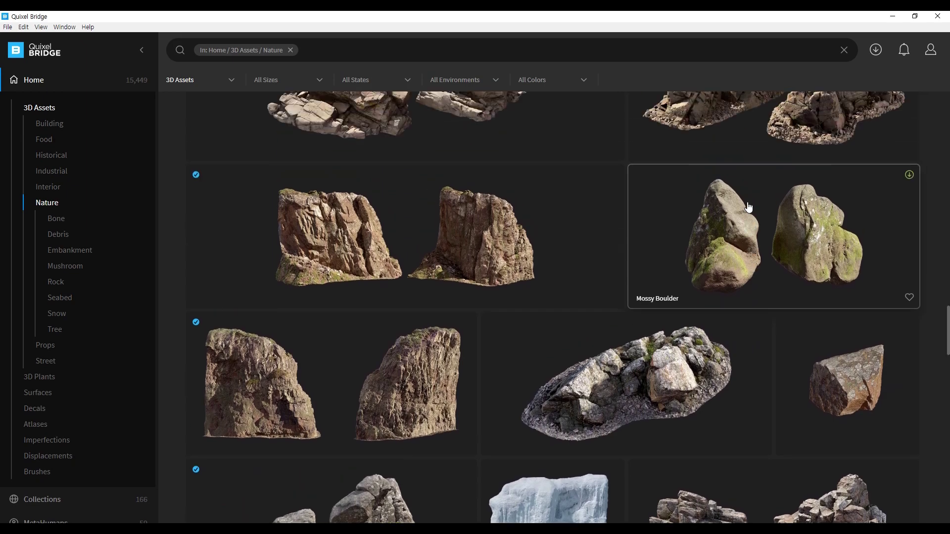
scroll(743, 222, "down", 2)
scroll(726, 235, "down", 1)
scroll(705, 245, "up", 1)
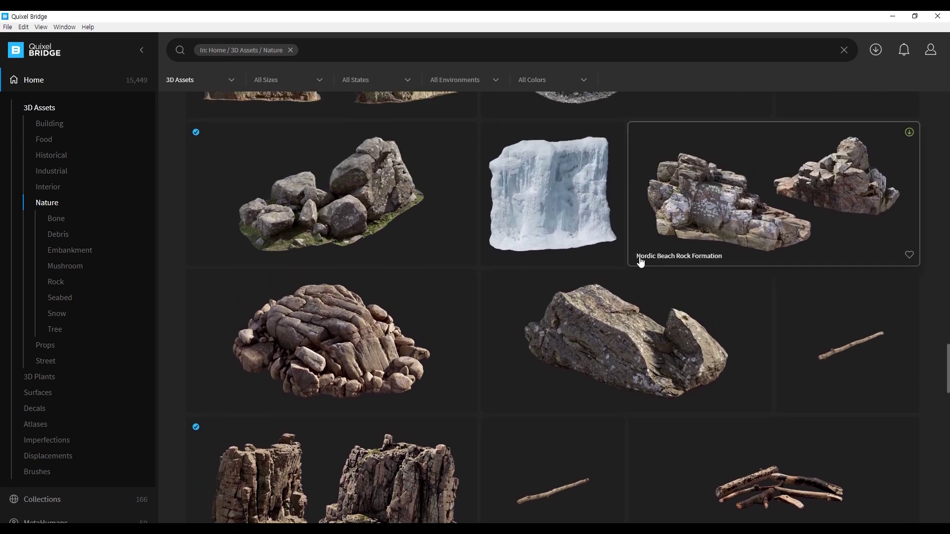
scroll(640, 262, "down", 2)
scroll(641, 263, "down", 1)
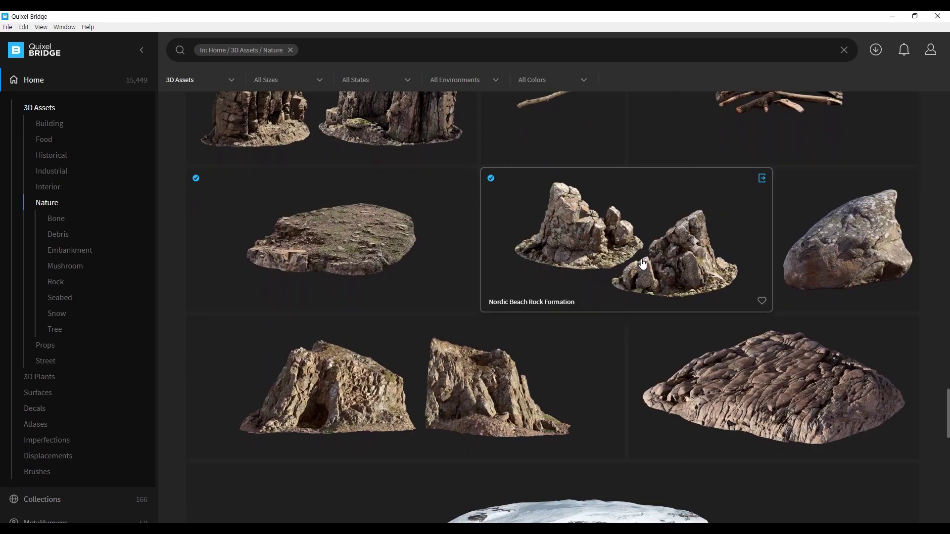
scroll(642, 263, "down", 1)
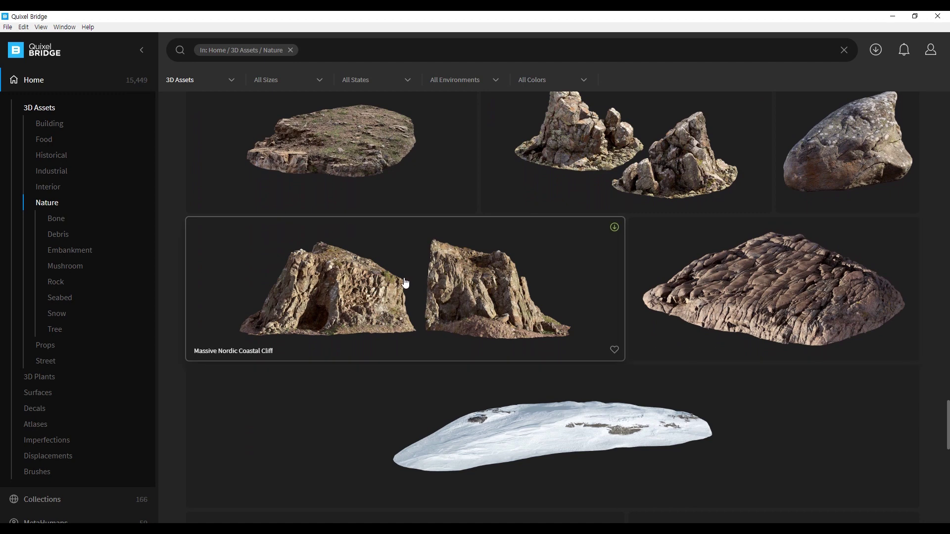
scroll(445, 277, "up", 2)
scroll(542, 268, "up", 2)
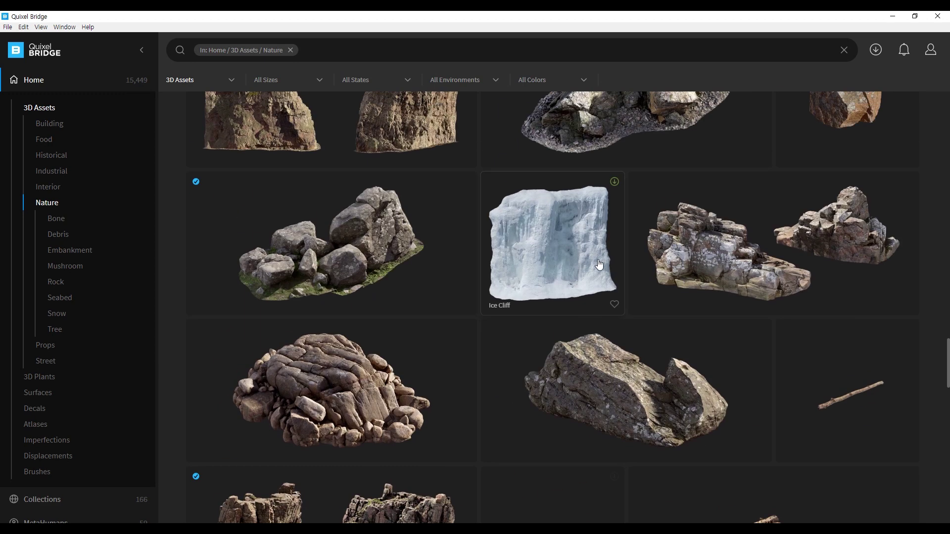
left_click(740, 257)
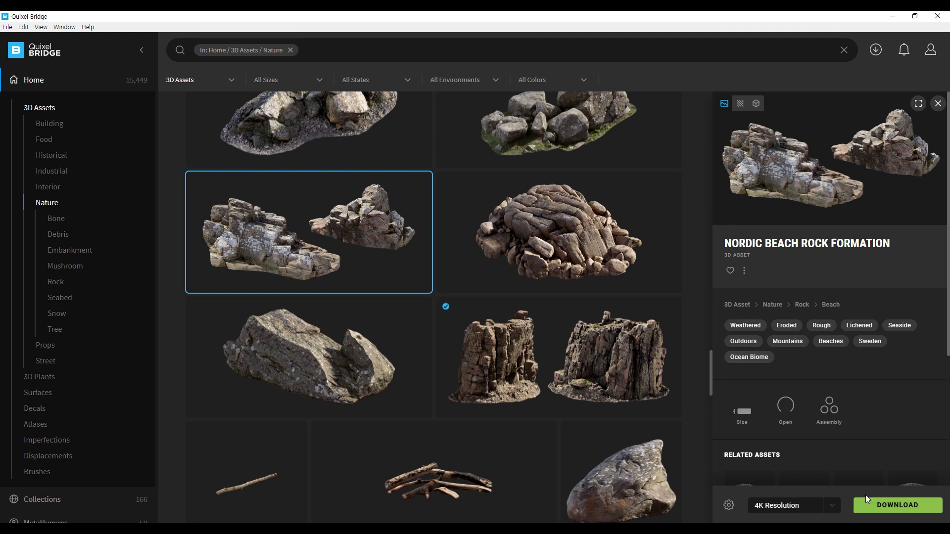
- Download the Nordic Beach Rock Formation at 4K and export it to Unreal Engine
left_click(885, 510)
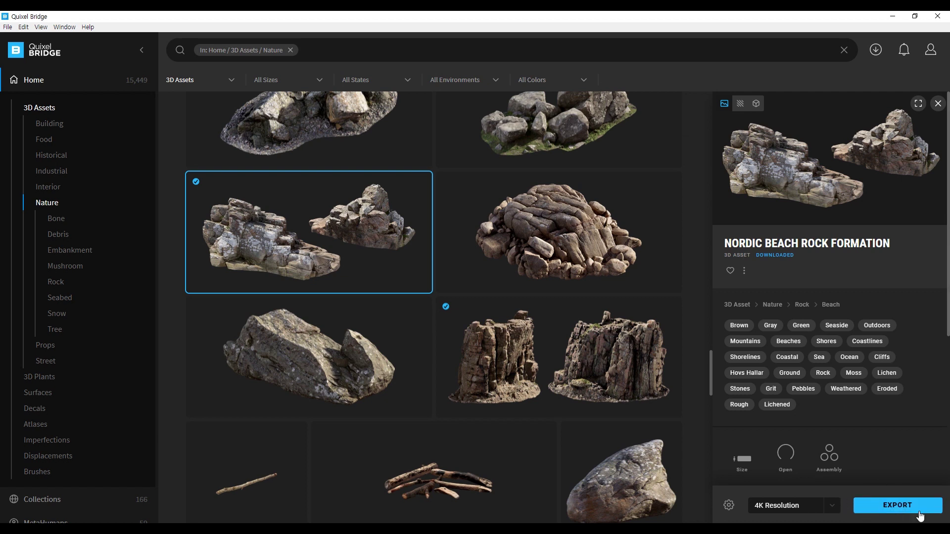
left_click(898, 507)
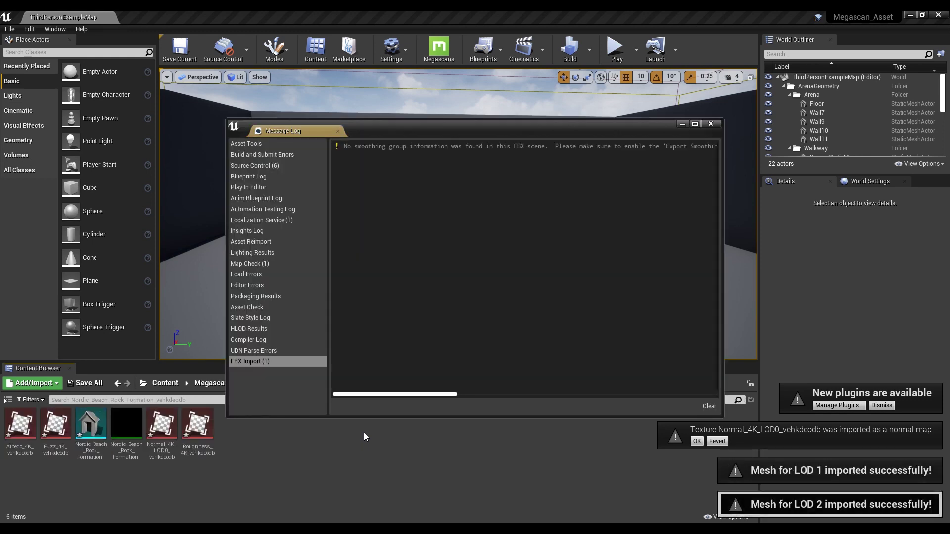
- Close the Message Log and plugins notice, accept the normal map settings, and show the folder tree
left_click(712, 124)
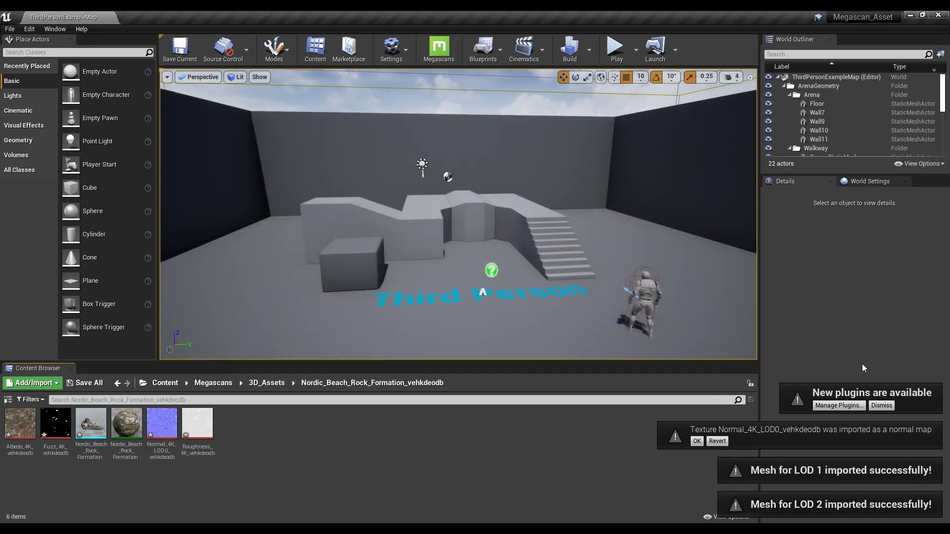
left_click(883, 406)
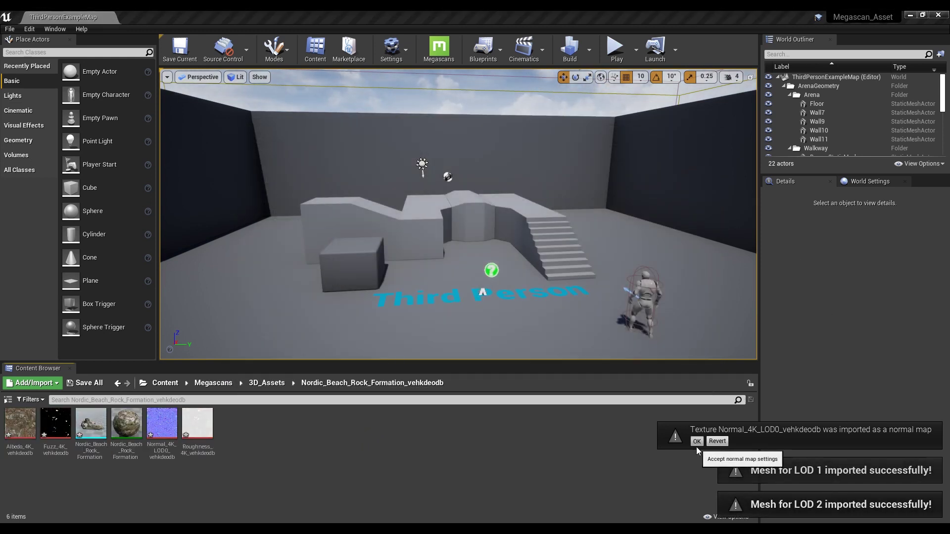
left_click(696, 446)
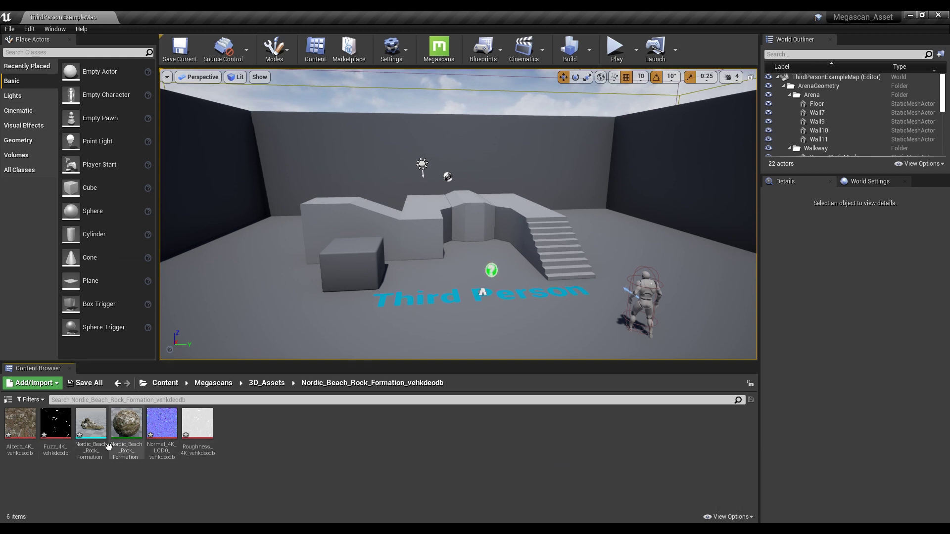
left_click(8, 399)
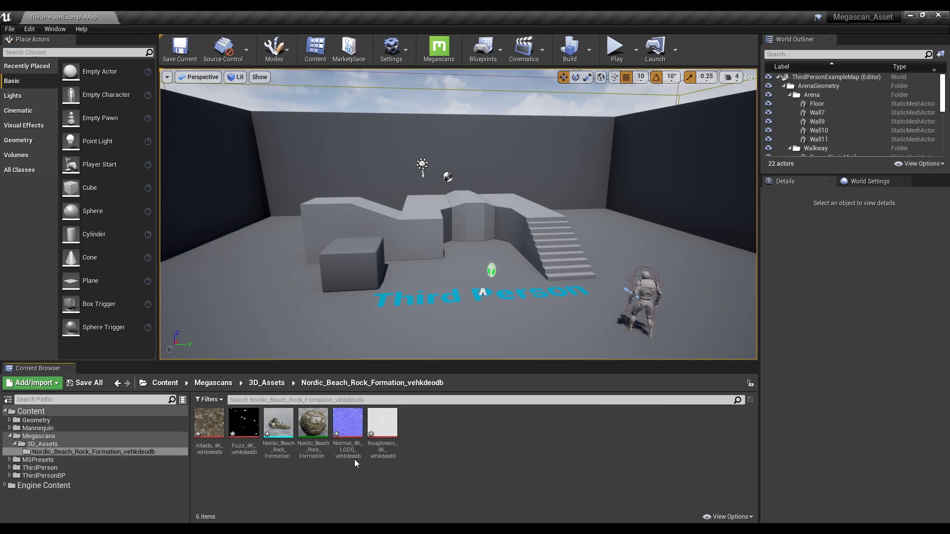
- Place the Nordic Beach Rock Formation mesh near the floor text and raise it slightly
mouse_move(416, 313)
left_mouse_down()
mouse_move(386, 282)
mouse_move(371, 297)
left_mouse_up()
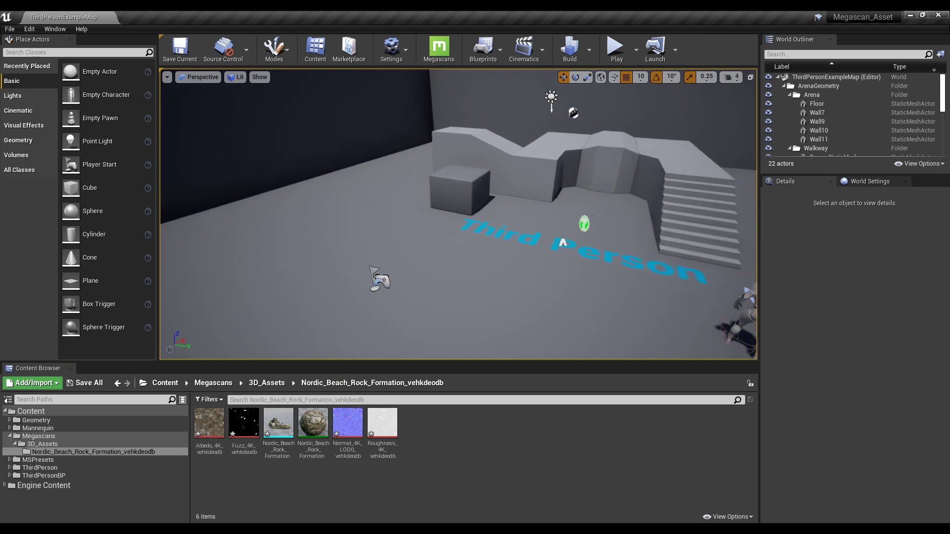
mouse_move(278, 427)
left_mouse_down()
mouse_move(292, 365)
mouse_move(346, 252)
left_mouse_up()
middle_click_drag(345, 252, 407, 217)
left_click_drag(400, 198, 400, 193)
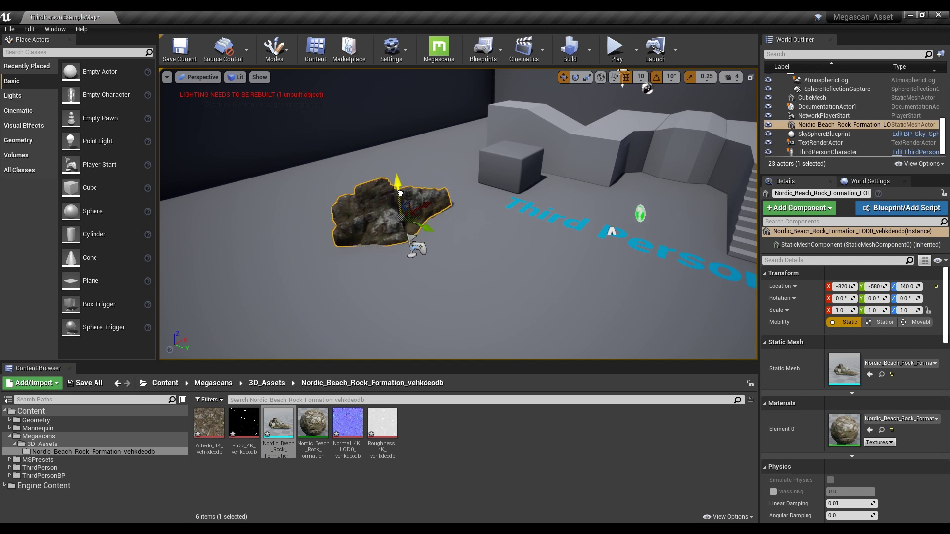
scroll(406, 195, "up", 5)
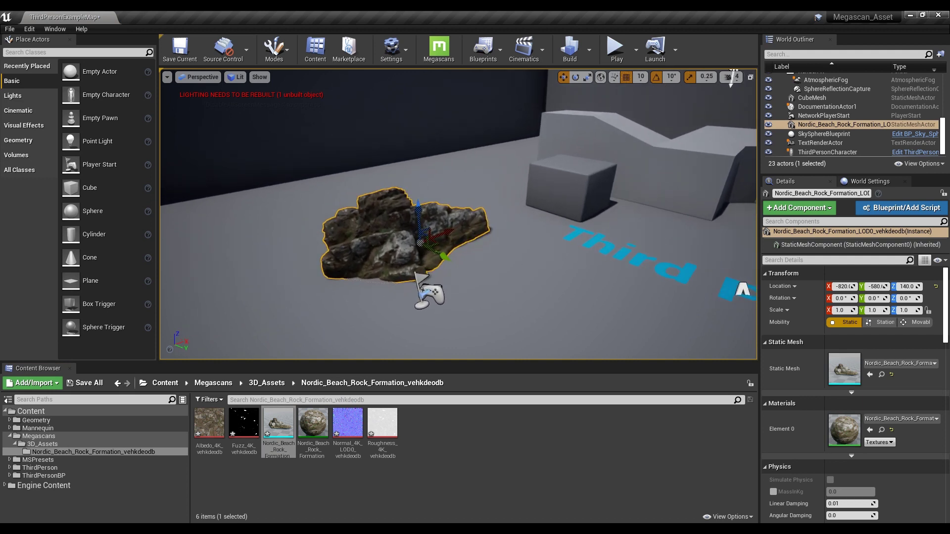
scroll(443, 262, "up", 2)
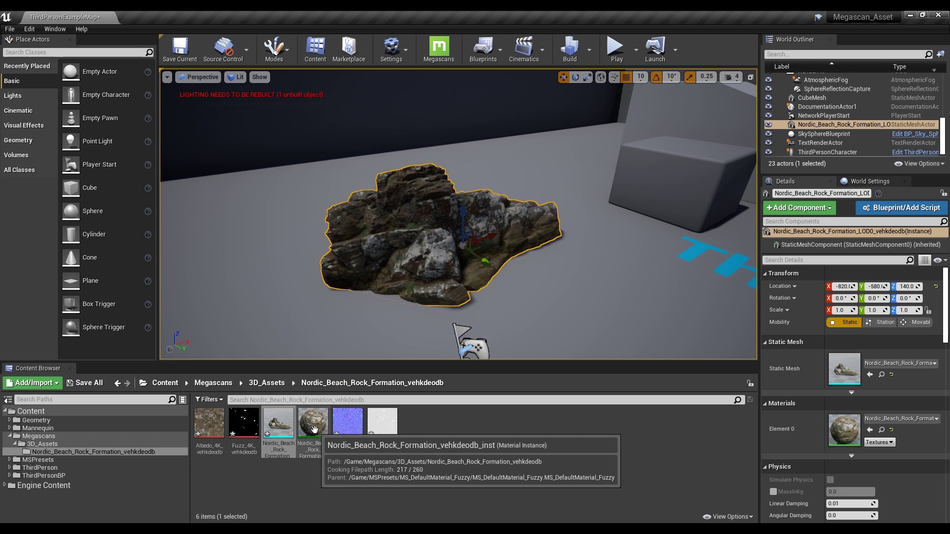
- Open the rock's material instance full-screen and enable the Detail Normal Tiling and global overrides
double_click(314, 430)
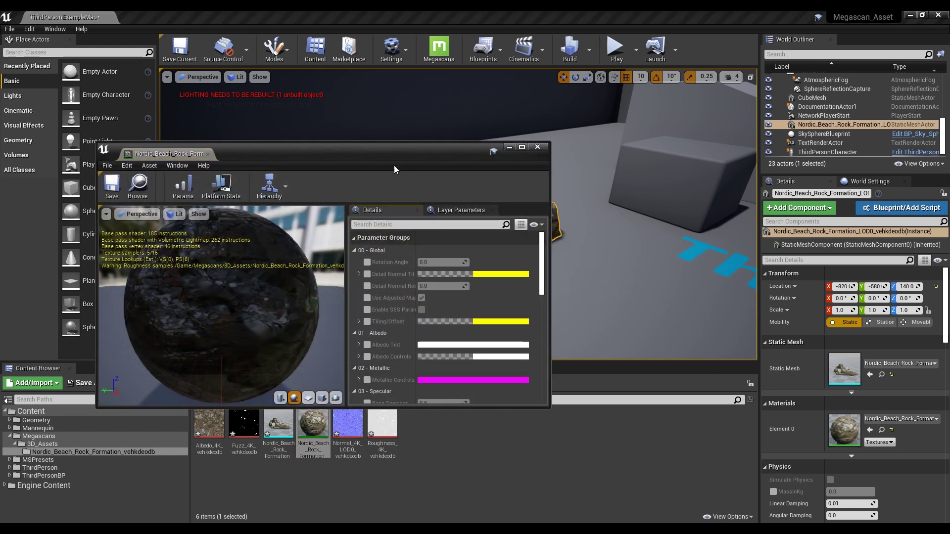
left_click_drag(391, 158, 420, 154)
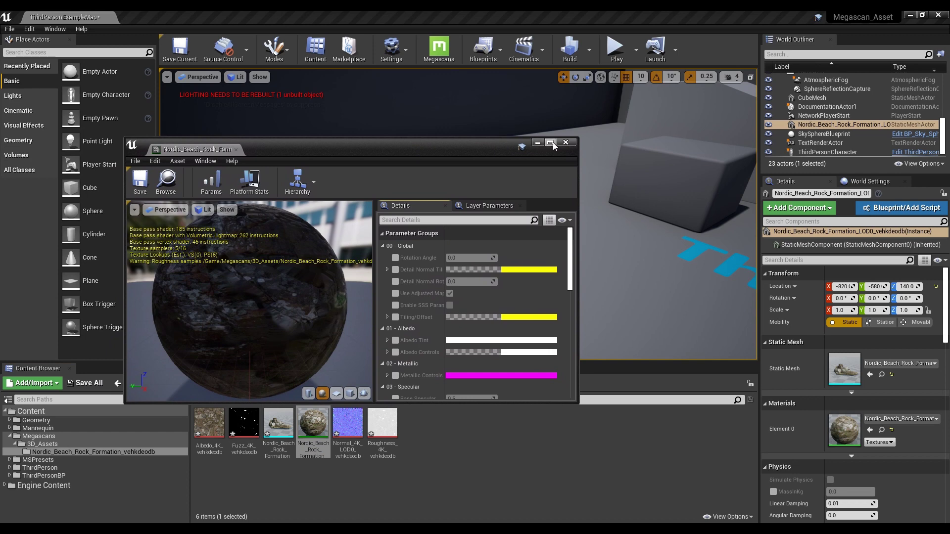
left_click(553, 142)
left_click(545, 125)
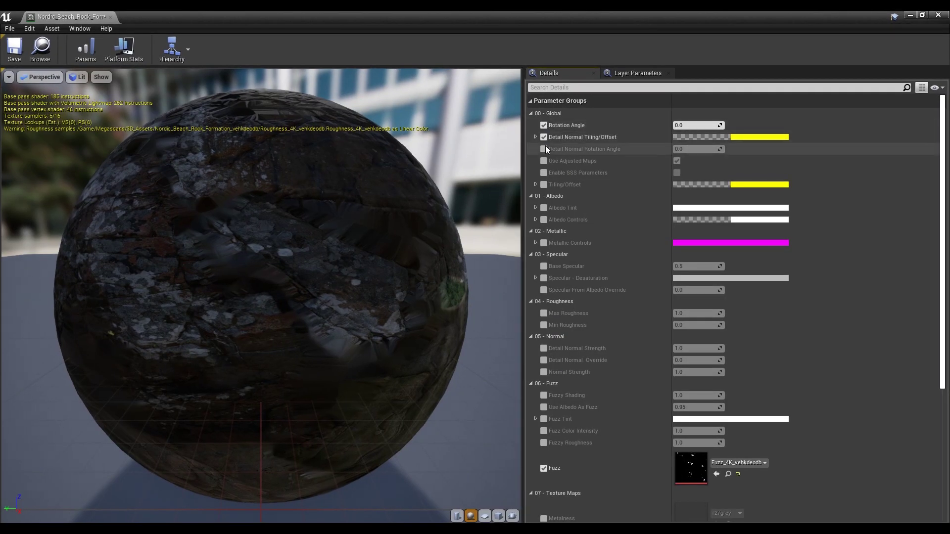
left_click(544, 148)
left_click(544, 173)
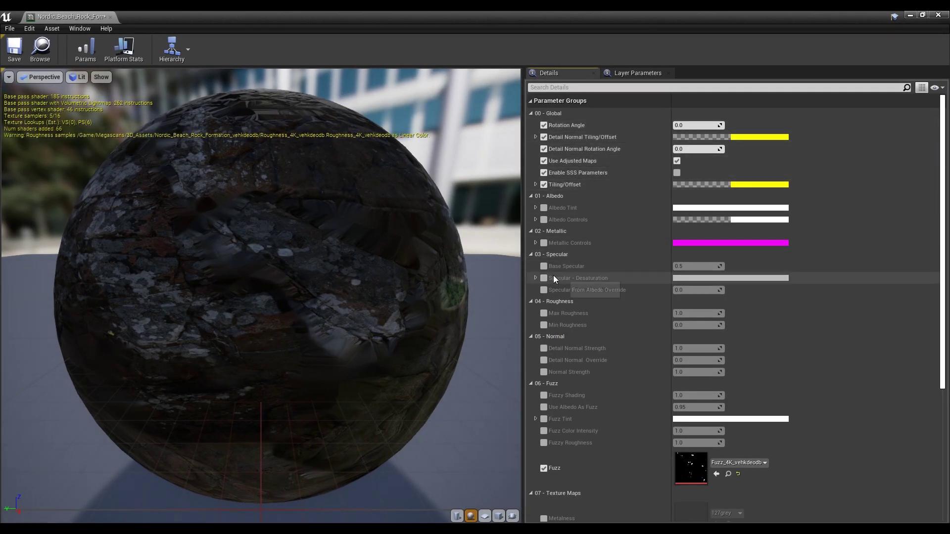
scroll(429, 264, "down", 5)
scroll(431, 260, "up", 2)
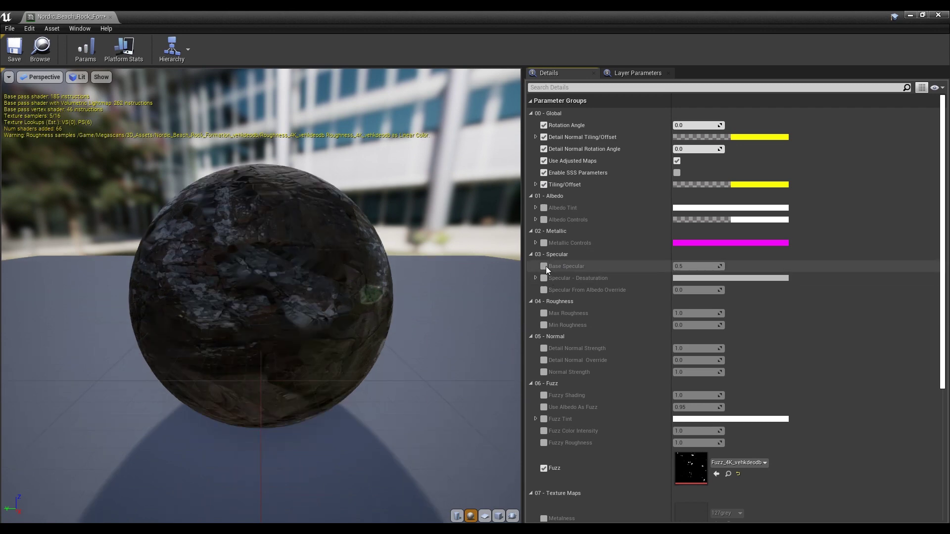
- Enable specular and roughness overrides, raise Max Roughness above 1, nudge rotation, and save
left_click(545, 266)
left_click(544, 278)
left_click(544, 325)
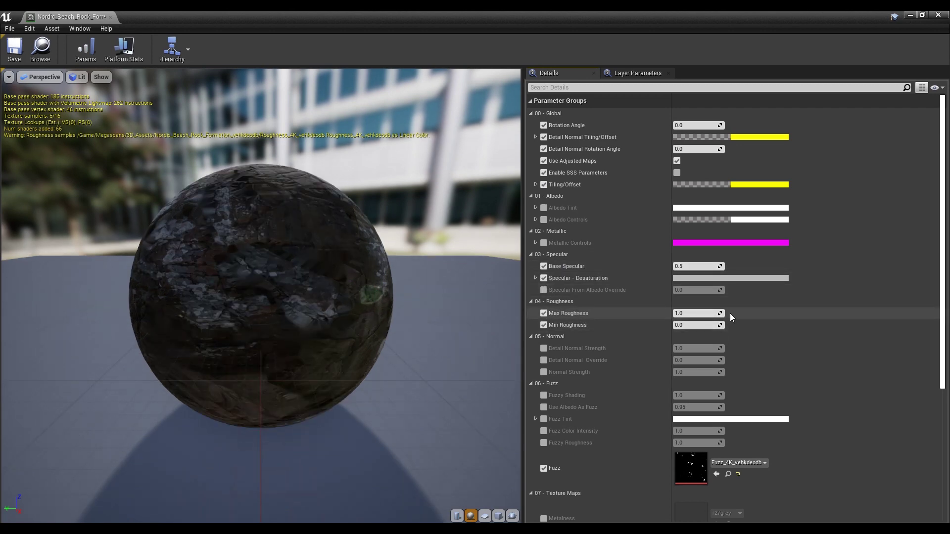
mouse_move(698, 313)
left_mouse_down()
mouse_move(751, 313)
mouse_move(691, 325)
left_mouse_up()
left_click_drag(404, 300, 483, 293)
left_click_drag(698, 125, 691, 125)
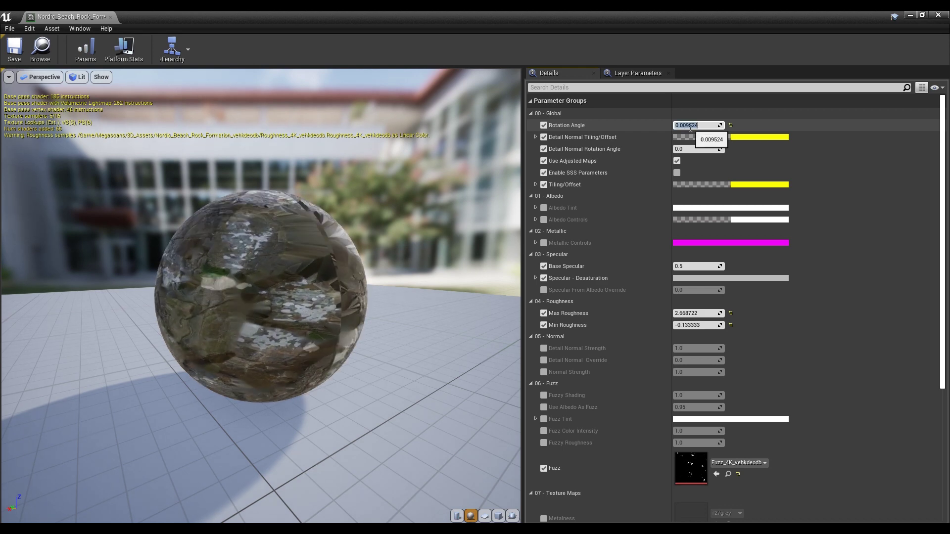
left_click(14, 48)
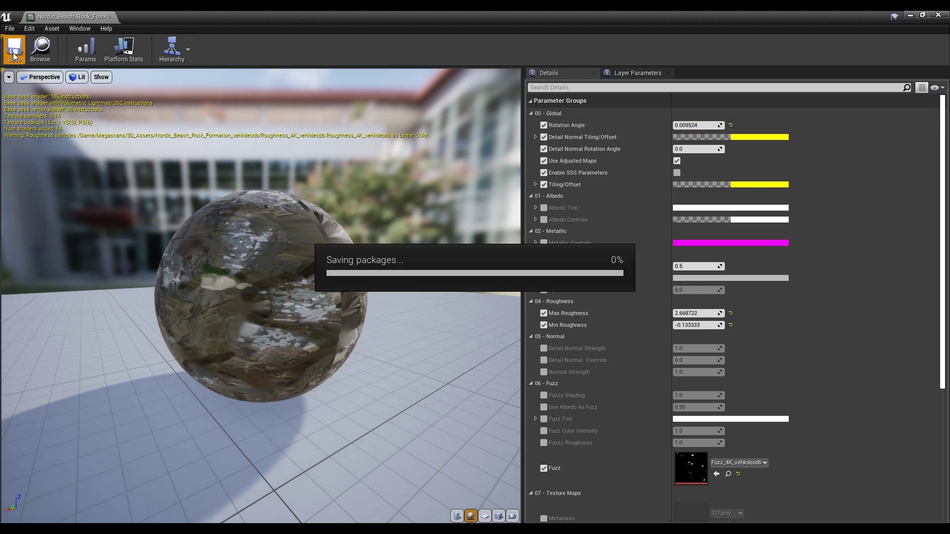
left_click(938, 14)
- Save all modified level assets with Save All, confirming the Save Content dialog
mouse_move(453, 340)
left_mouse_down()
mouse_move(436, 339)
mouse_move(445, 341)
left_mouse_up()
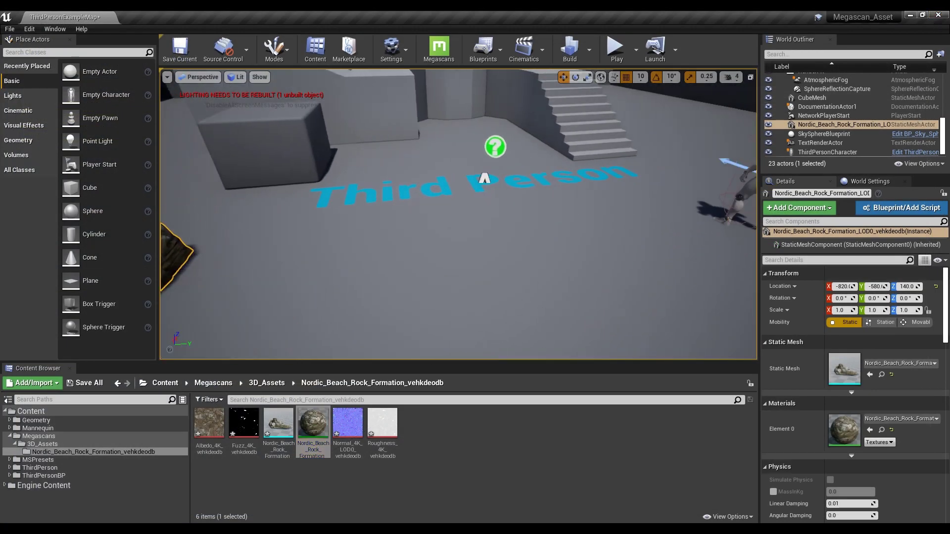
left_click(79, 384)
left_click(558, 363)
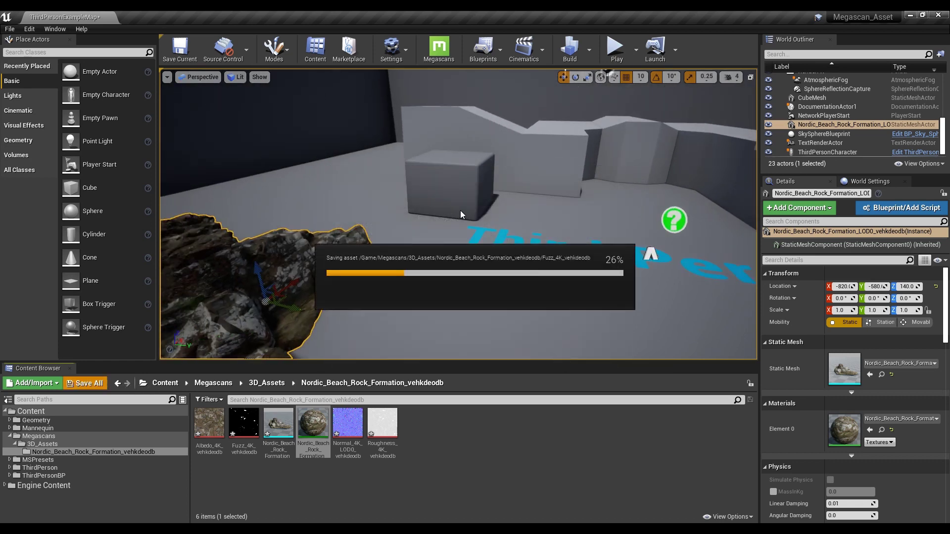
left_click_drag(461, 210, 520, 297)
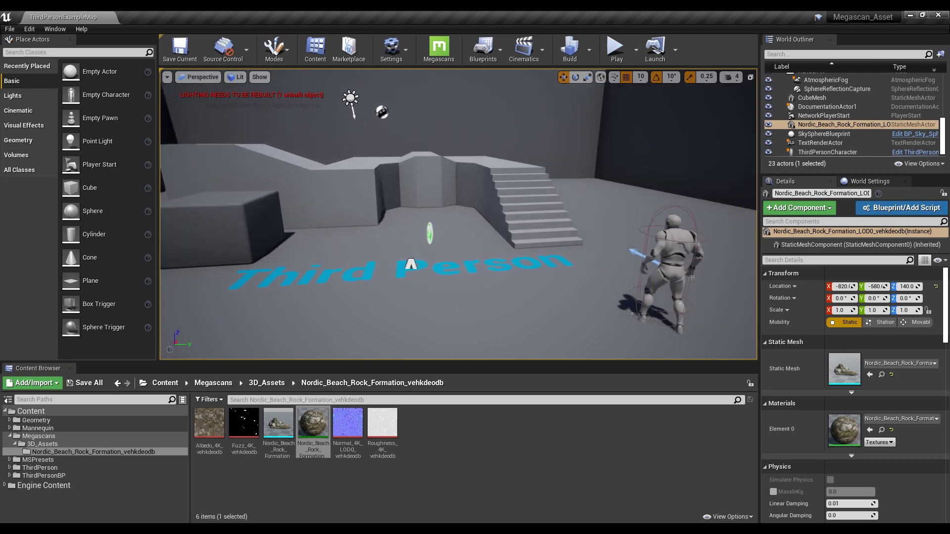
left_click(615, 49)
left_click(574, 170)
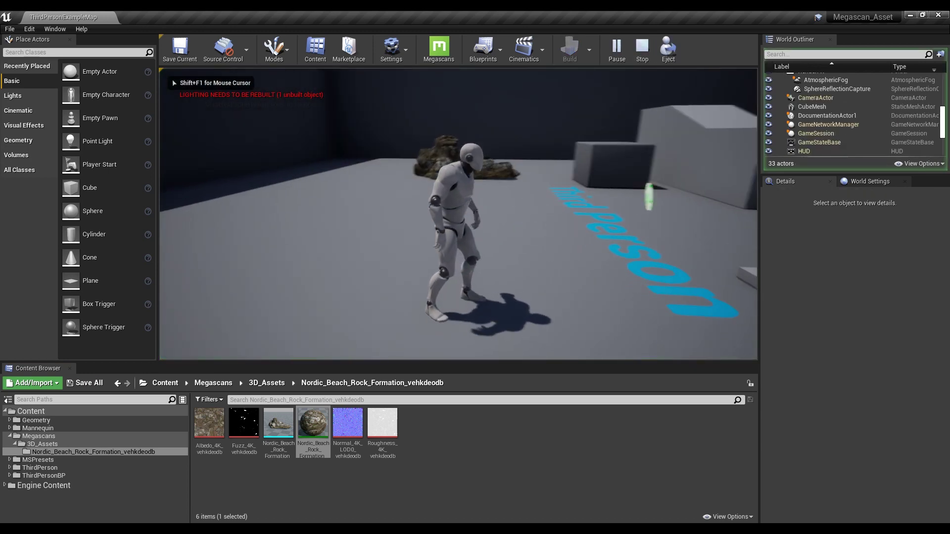
key("w")
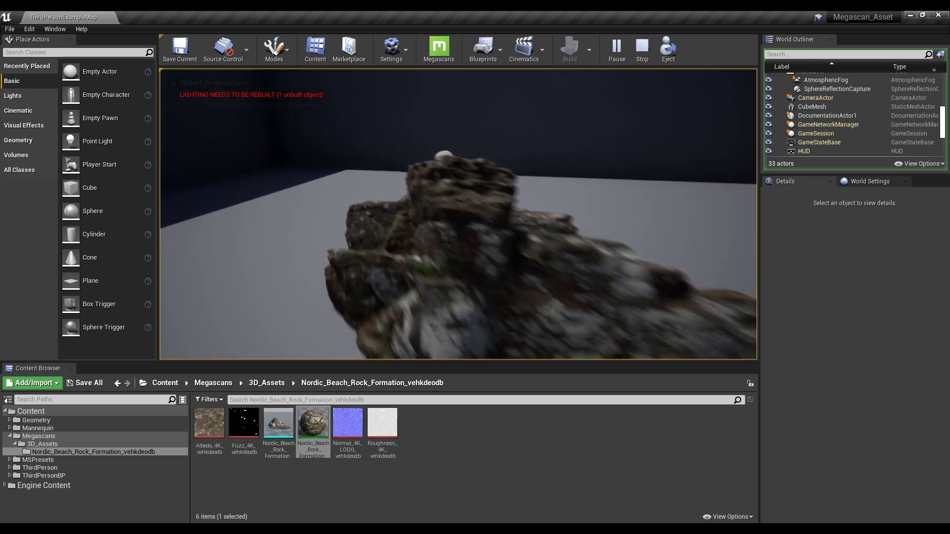
key("space")
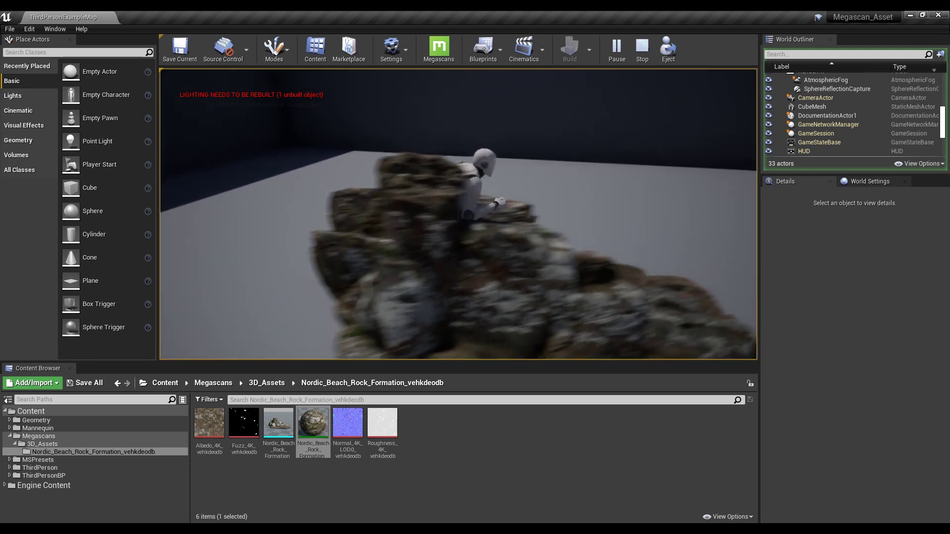
key("space")
key("s")
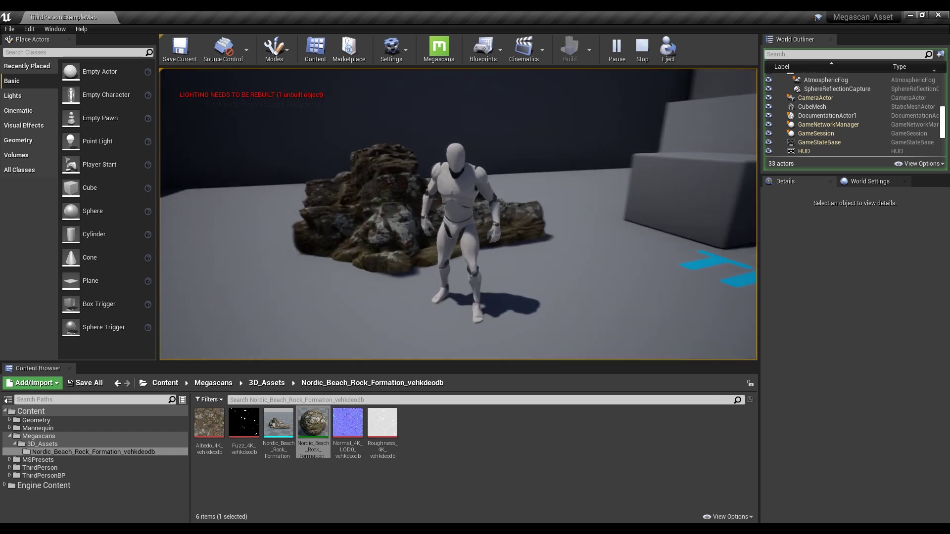
key("Escape")
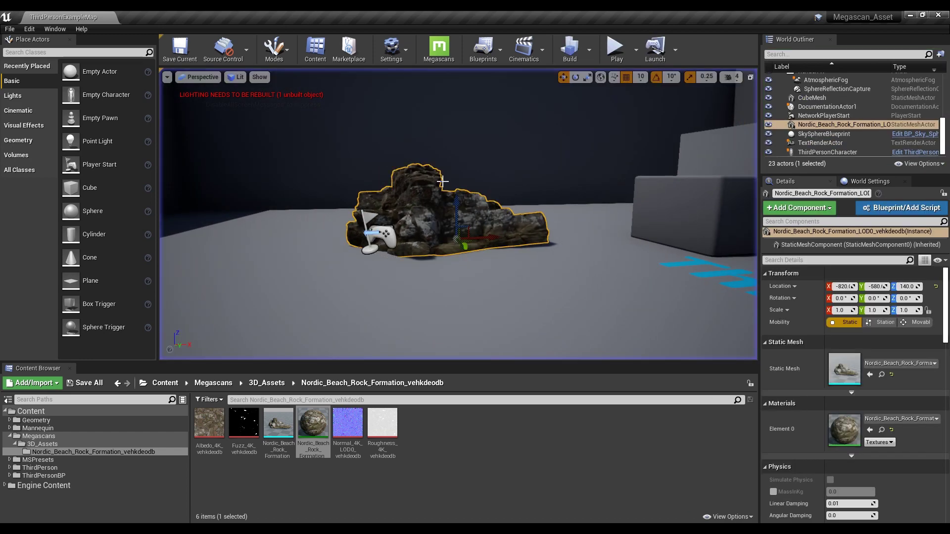
- Generate four-hull Auto Convex Collision on the rock mesh, save it, and close the editor
double_click(278, 424)
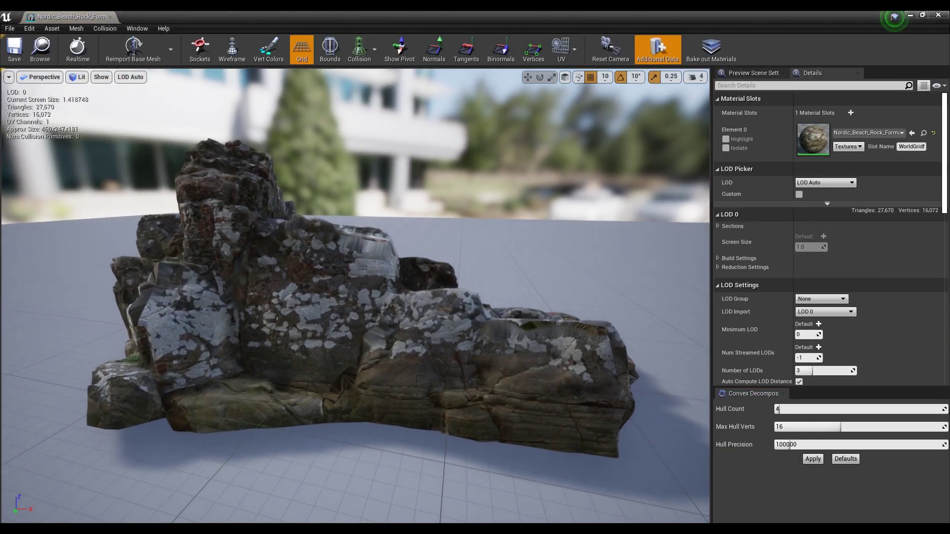
left_click_drag(277, 424, 245, 416)
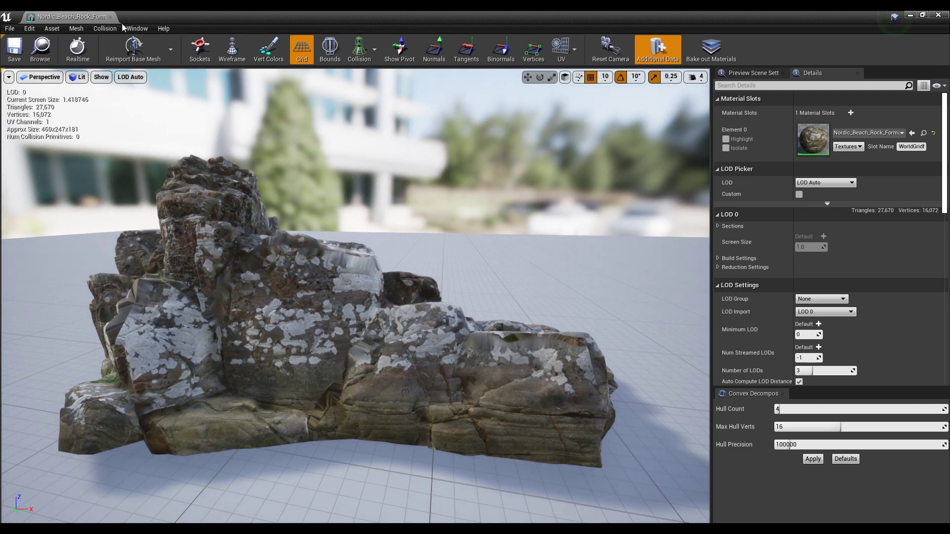
left_click(108, 30)
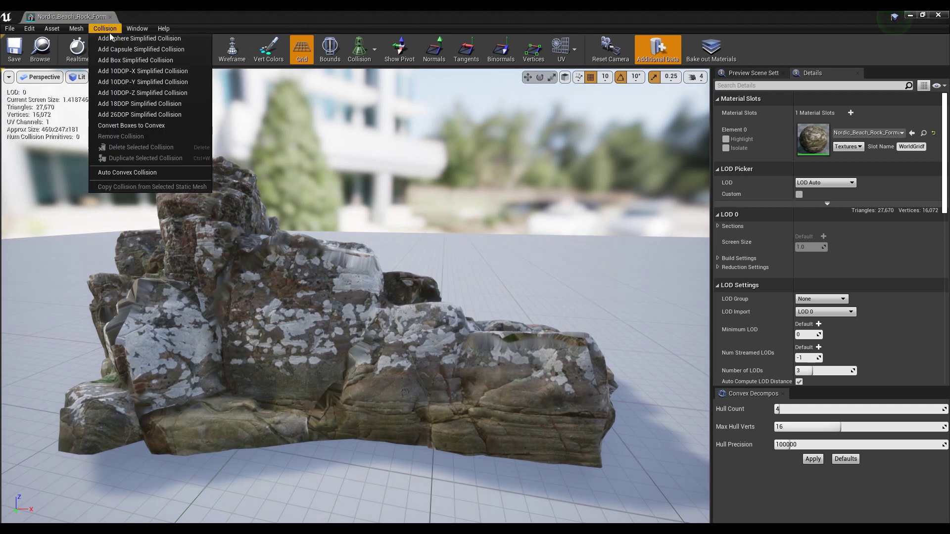
left_click(129, 172)
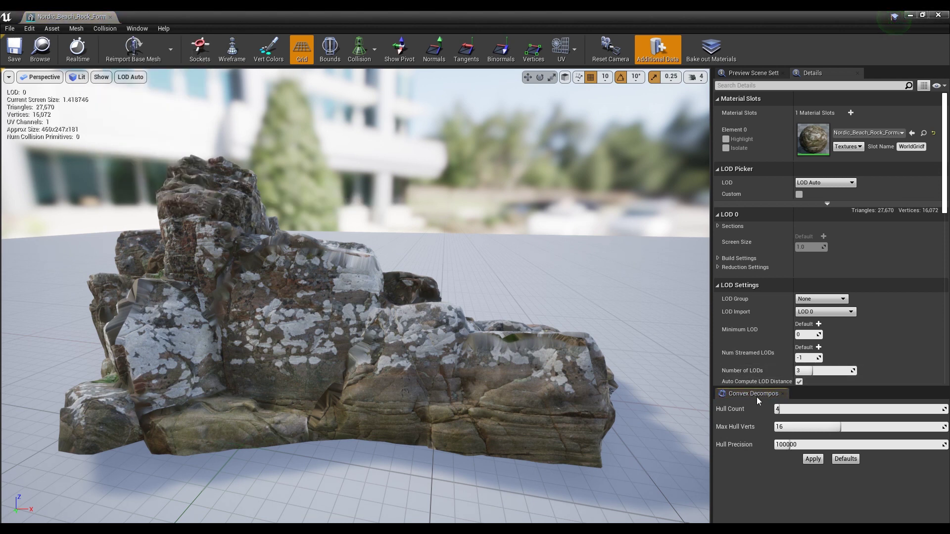
left_click(812, 460)
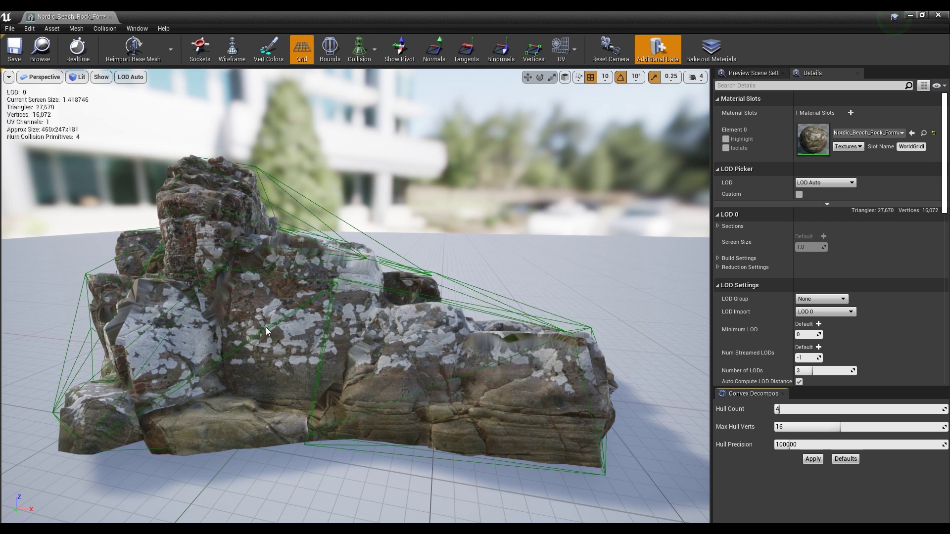
left_click_drag(276, 321, 320, 316)
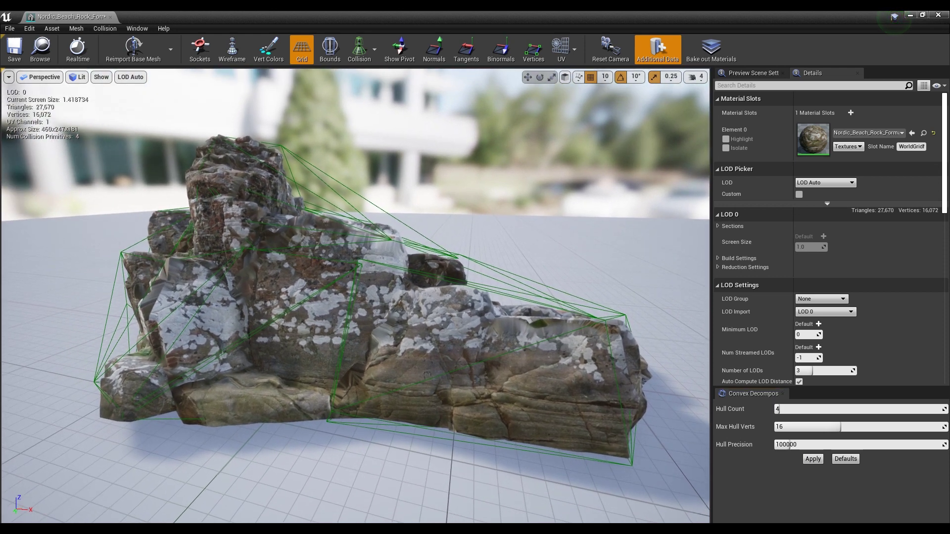
left_click_drag(446, 238, 451, 233)
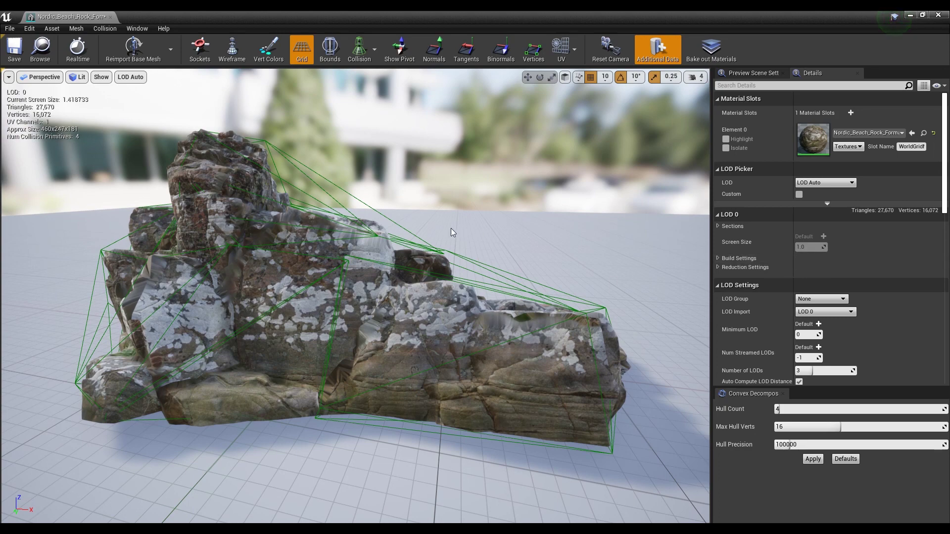
left_click(17, 50)
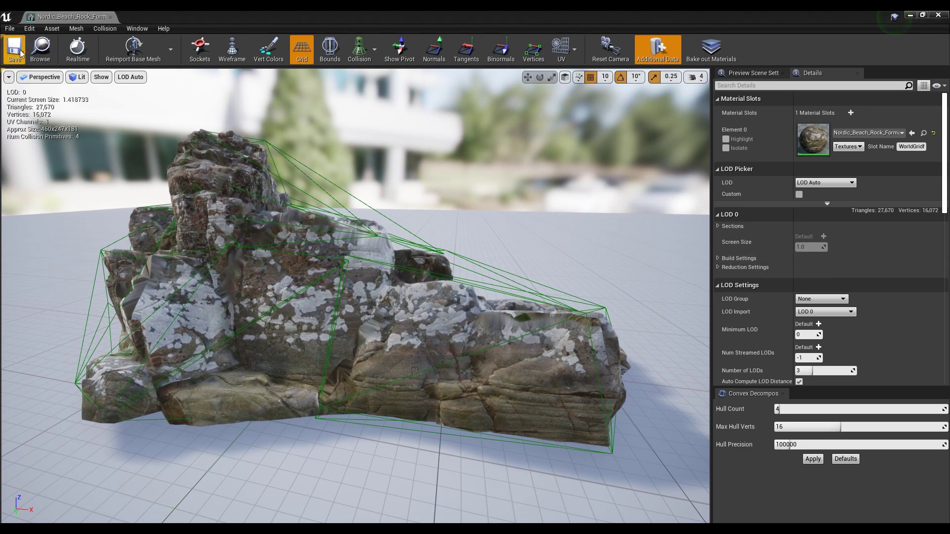
left_click(937, 17)
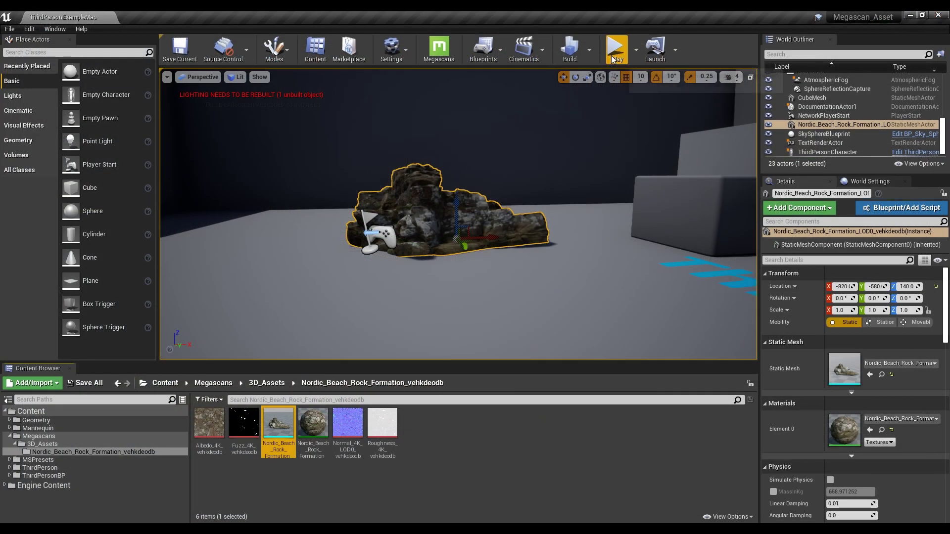
- Play the level, run the character onto and off the rock, then stop with Esc
left_click(616, 48)
left_click(581, 139)
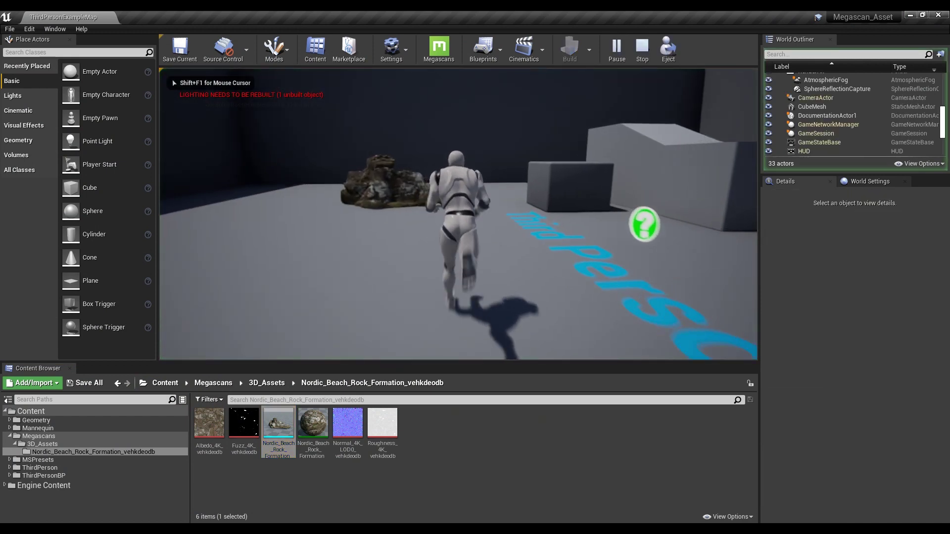
key("w")
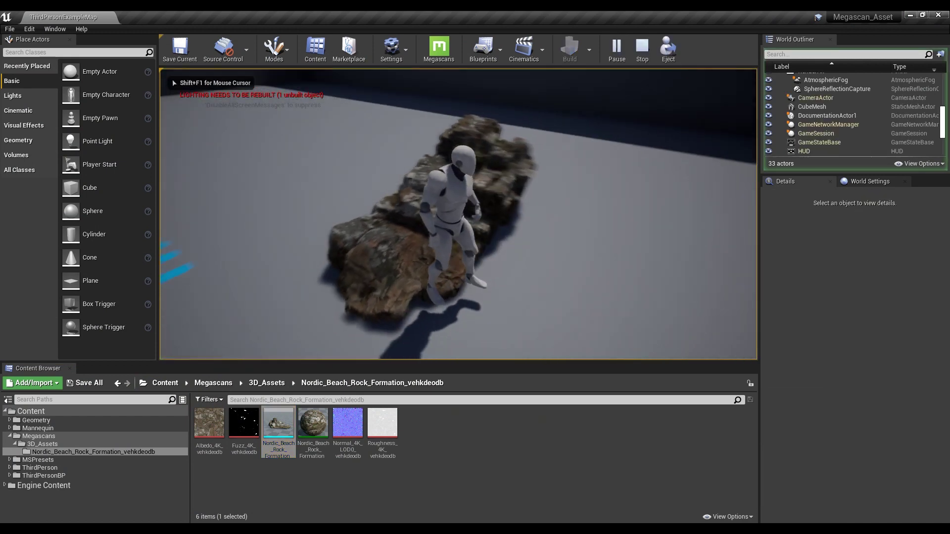
key("w")
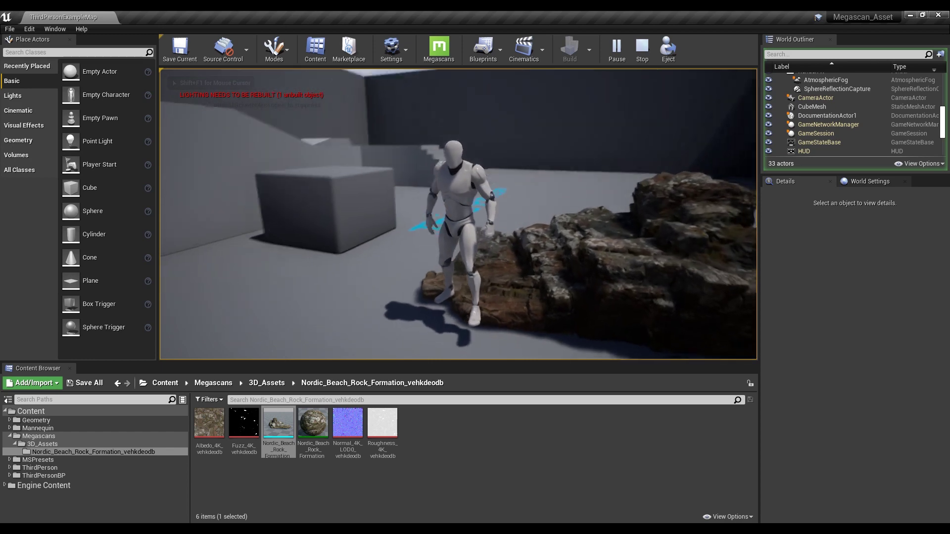
key("w")
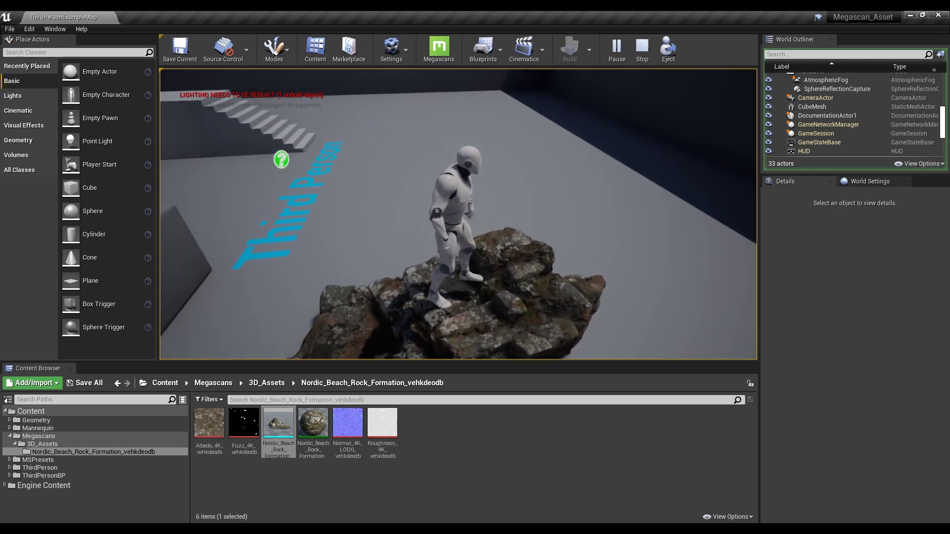
key("w")
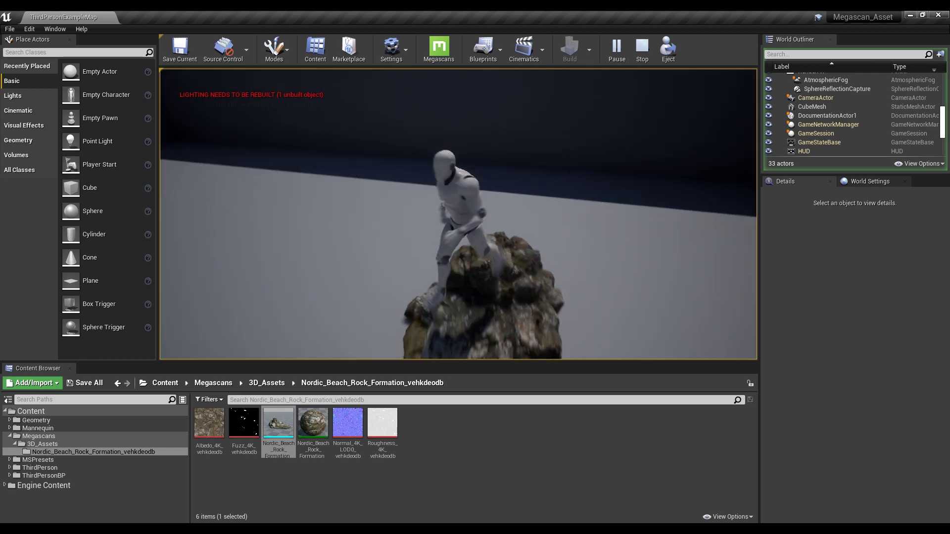
key("w")
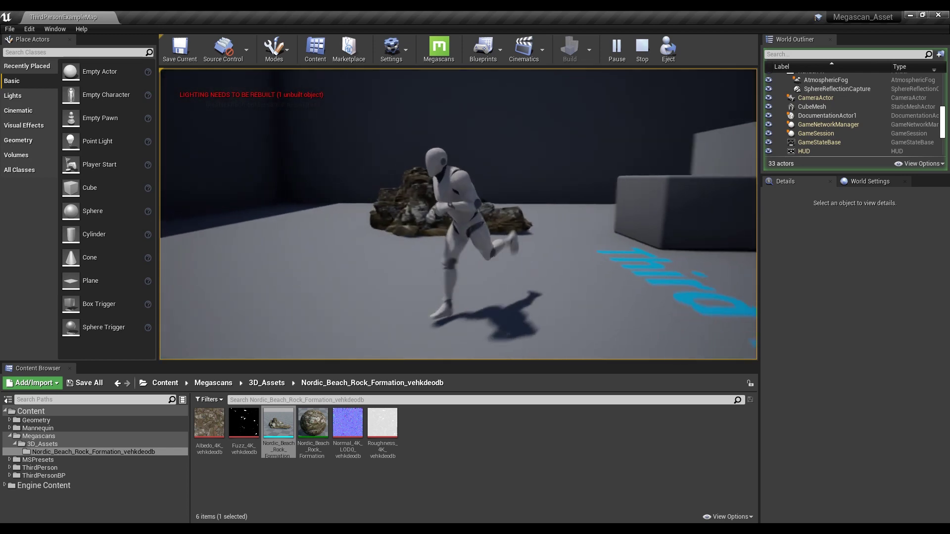
key("w")
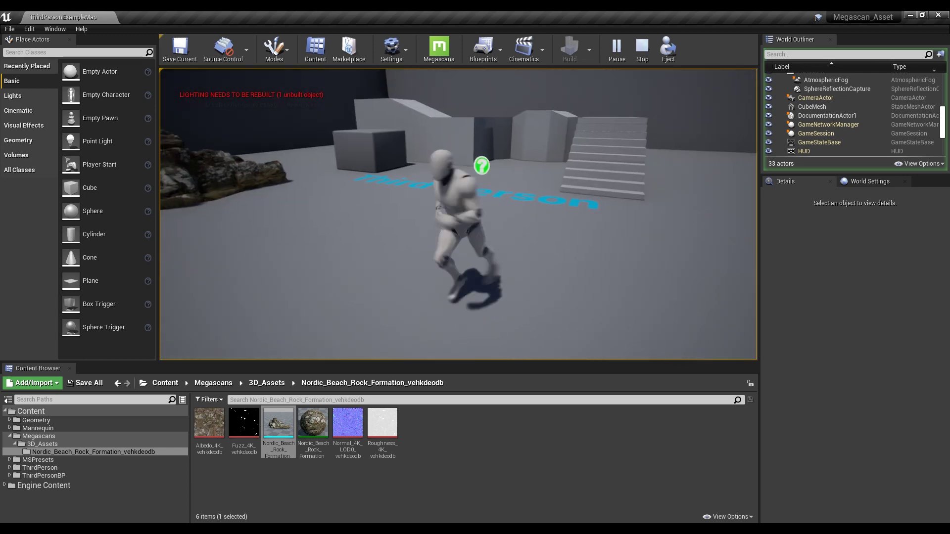
key("w")
key("Escape")
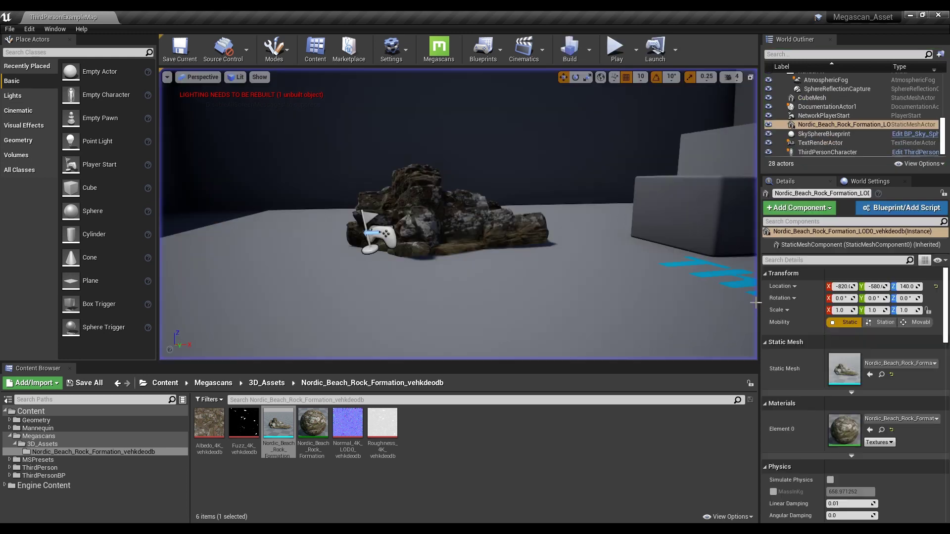
mouse_move(470, 178)
right_mouse_down()
mouse_move(438, 193)
mouse_move(455, 215)
right_mouse_up()
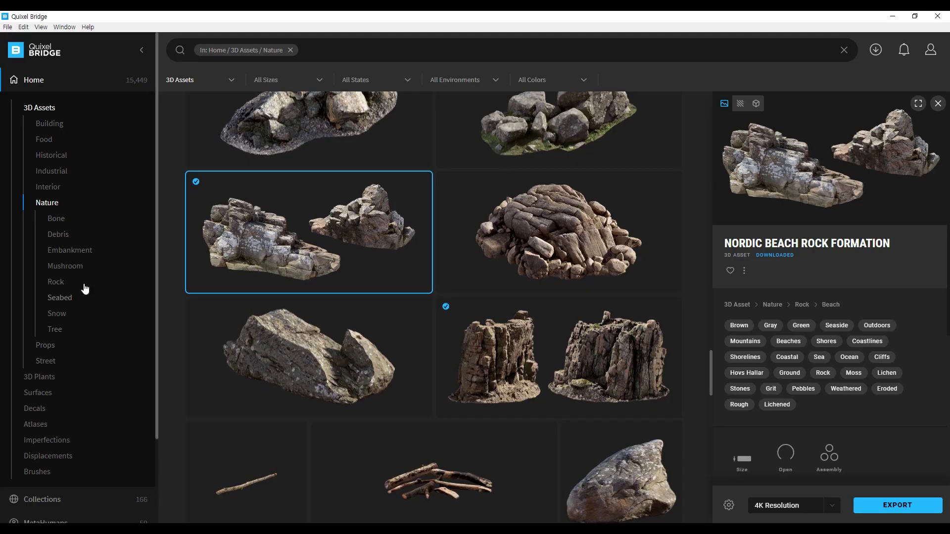
- Browse 3D Assets > 3D Plants and select the trending Thatching Grass
left_click(45, 111)
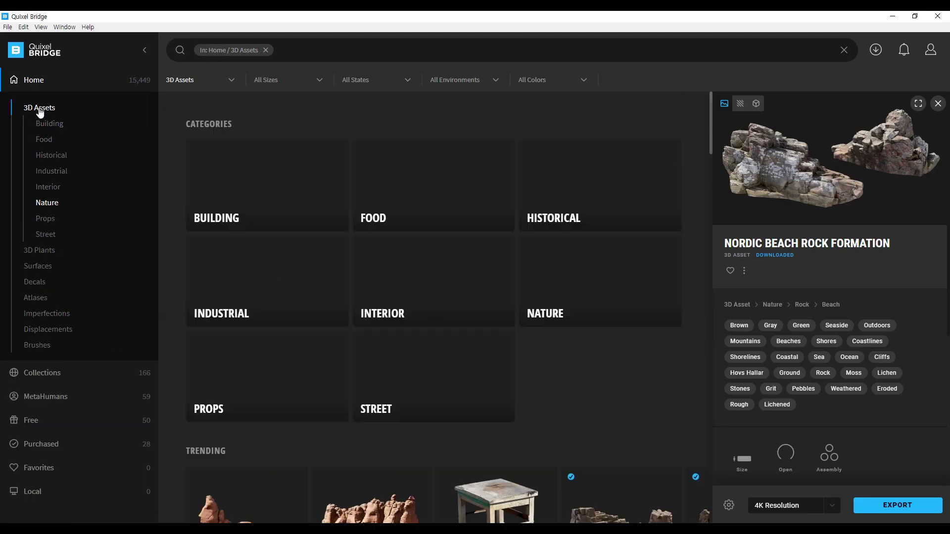
left_click(46, 253)
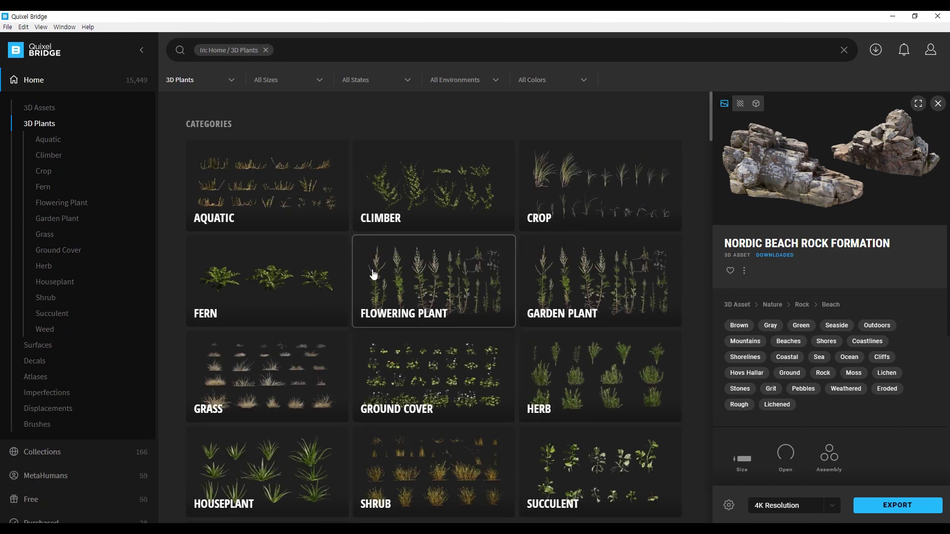
scroll(416, 277, "down", 3)
scroll(422, 289, "down", 3)
scroll(461, 300, "down", 3)
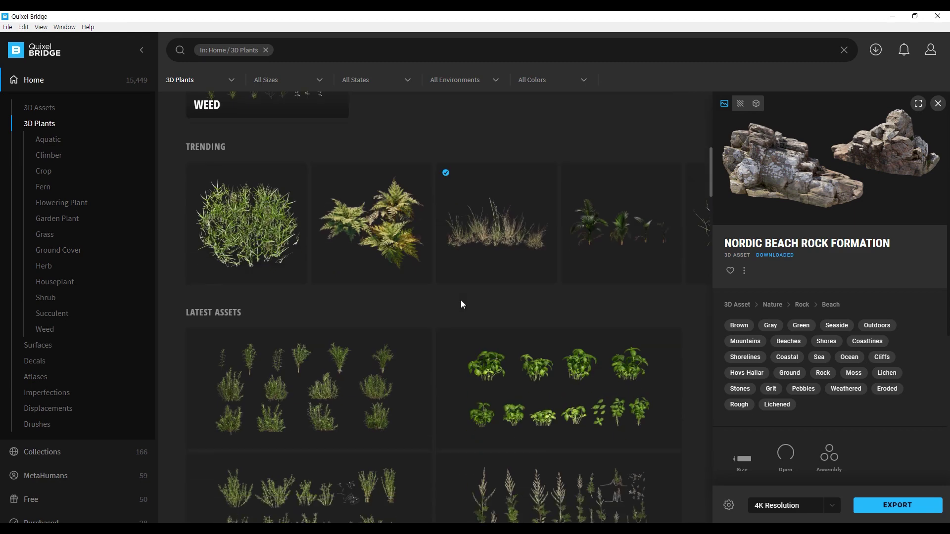
scroll(431, 267, "down", 2)
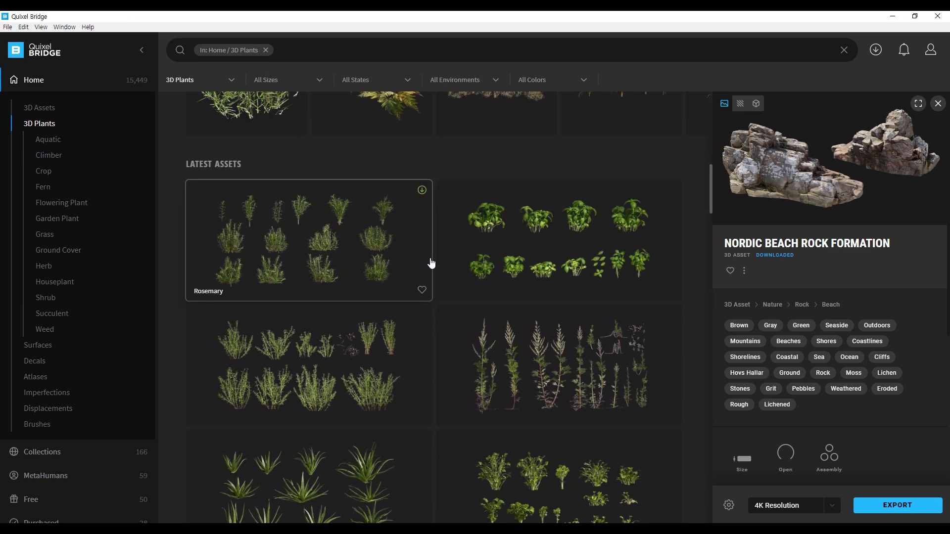
scroll(460, 271, "down", 1)
scroll(498, 280, "down", 2)
scroll(496, 282, "down", 2)
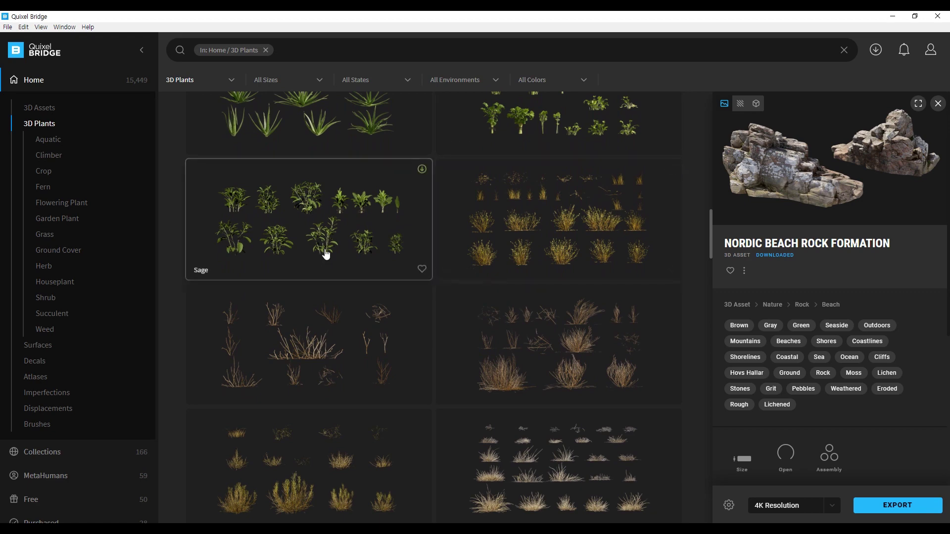
scroll(446, 231, "up", 2)
scroll(542, 209, "up", 2)
scroll(519, 223, "up", 2)
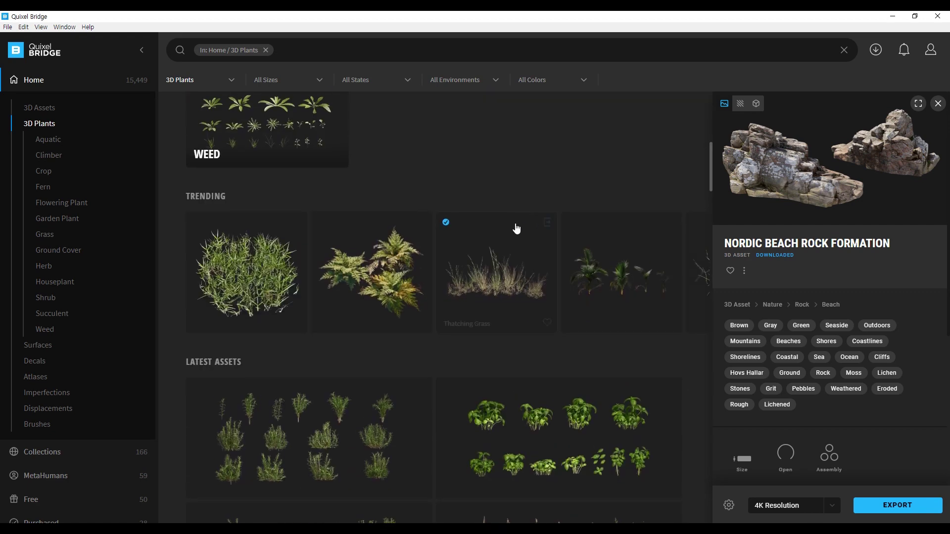
left_click(511, 268)
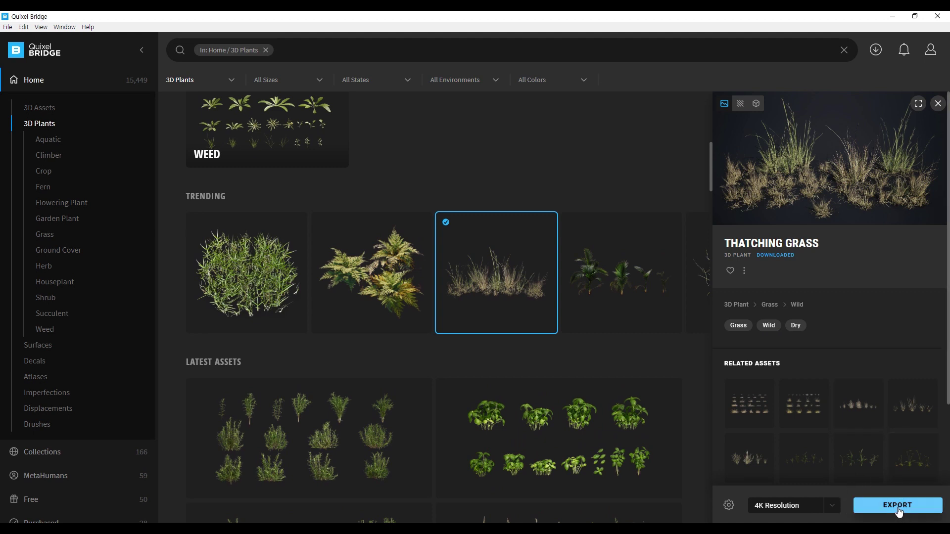
- Export the Thatching Grass plant from Quixel Bridge and return to the Unreal Editor
left_click(899, 505)
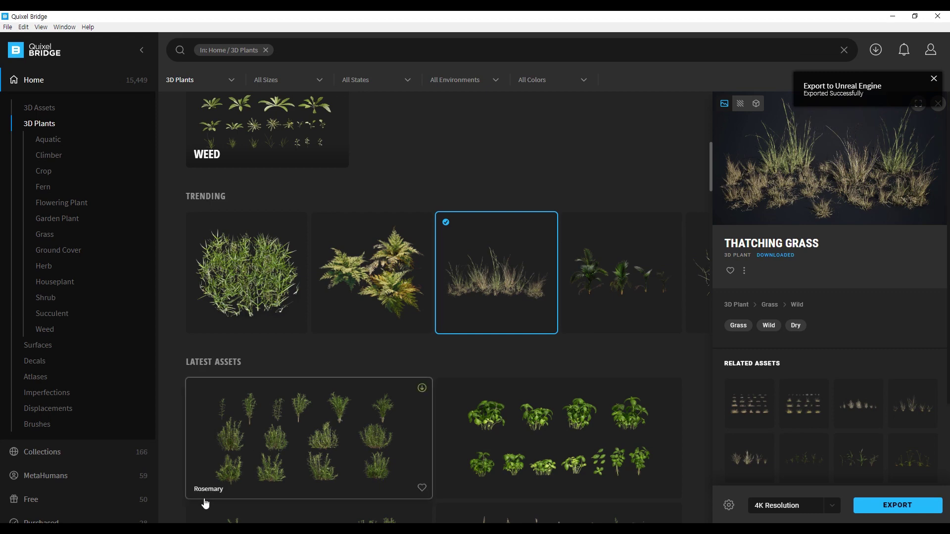
left_click(159, 486)
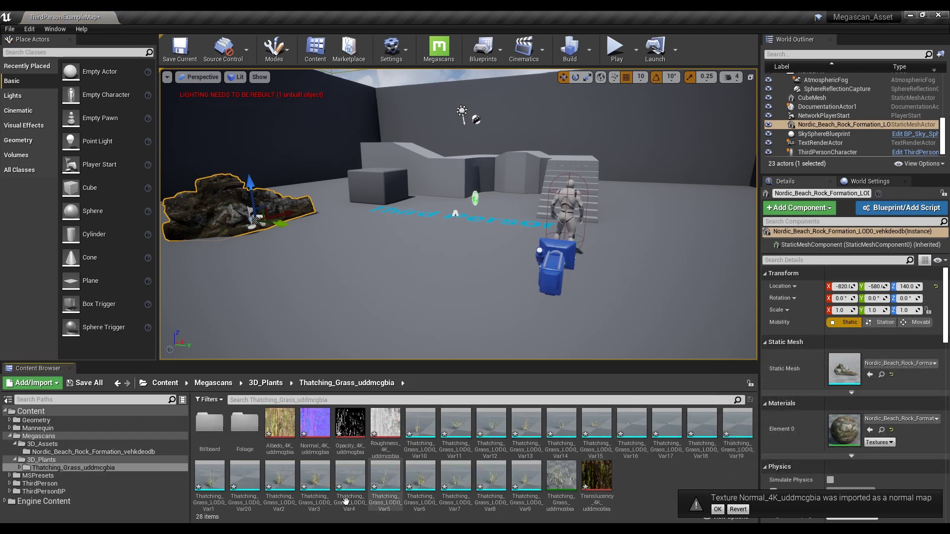
- Save all the modified Thatching Grass assets from the Content Browser
left_click(86, 383)
left_click(557, 366)
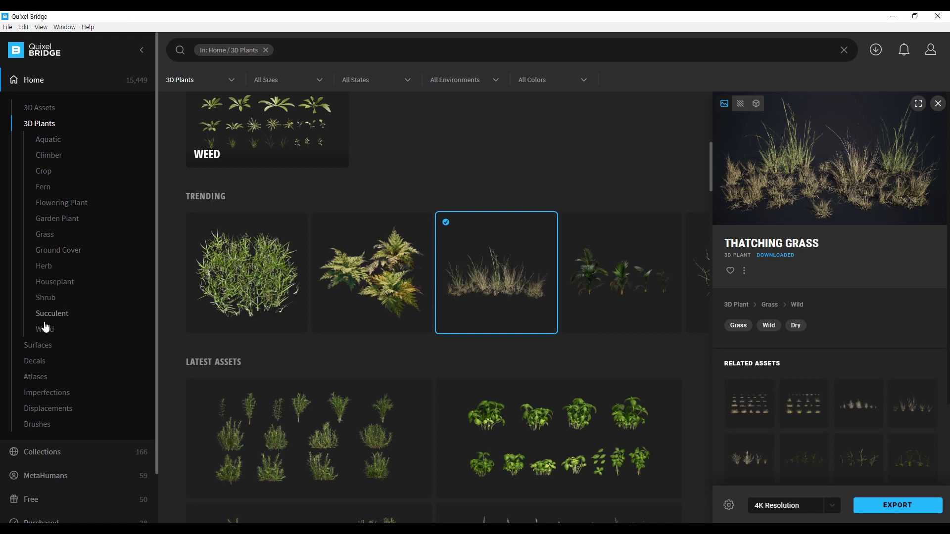
- Export the Rocky Steppe surface from Bridge's Surfaces > Ground category to Unreal Engine
left_click(38, 345)
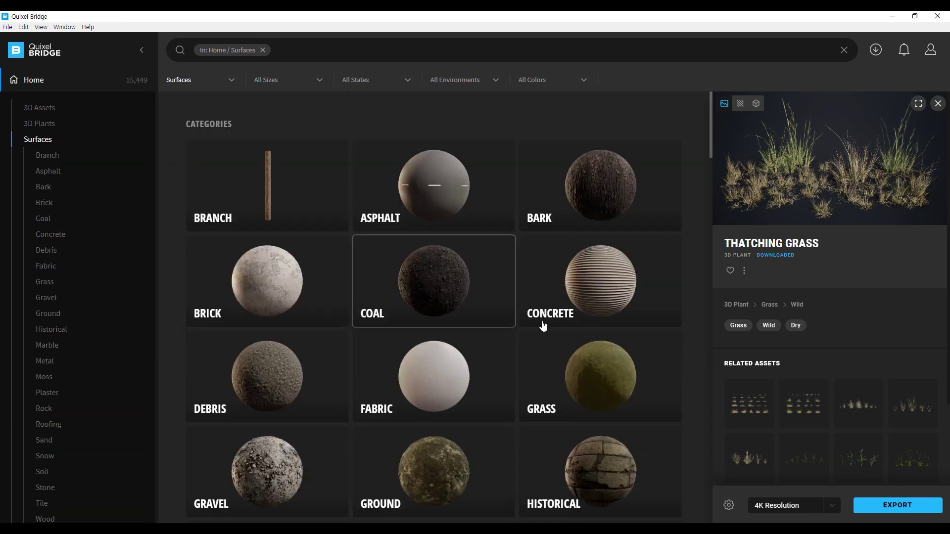
scroll(581, 354, "down", 2)
scroll(471, 296, "down", 1)
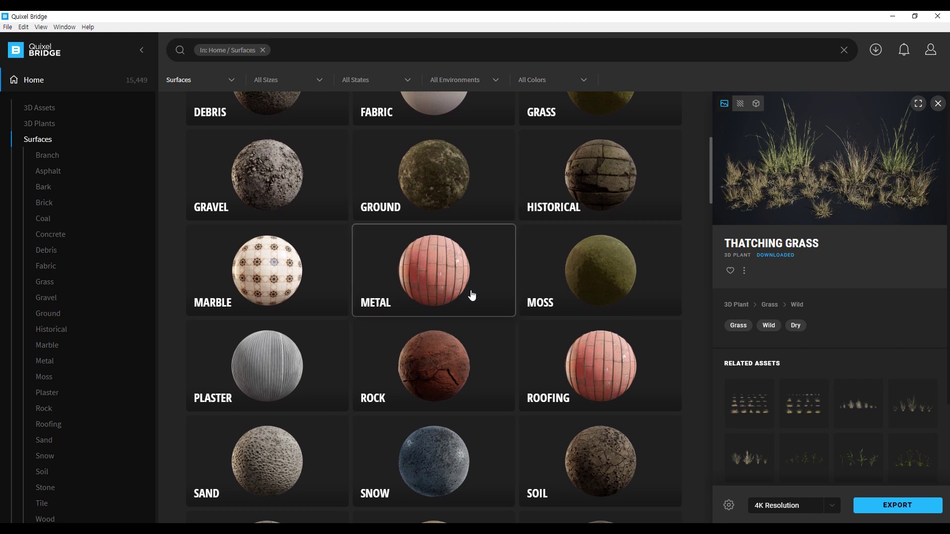
scroll(471, 296, "down", 1)
scroll(516, 362, "up", 1)
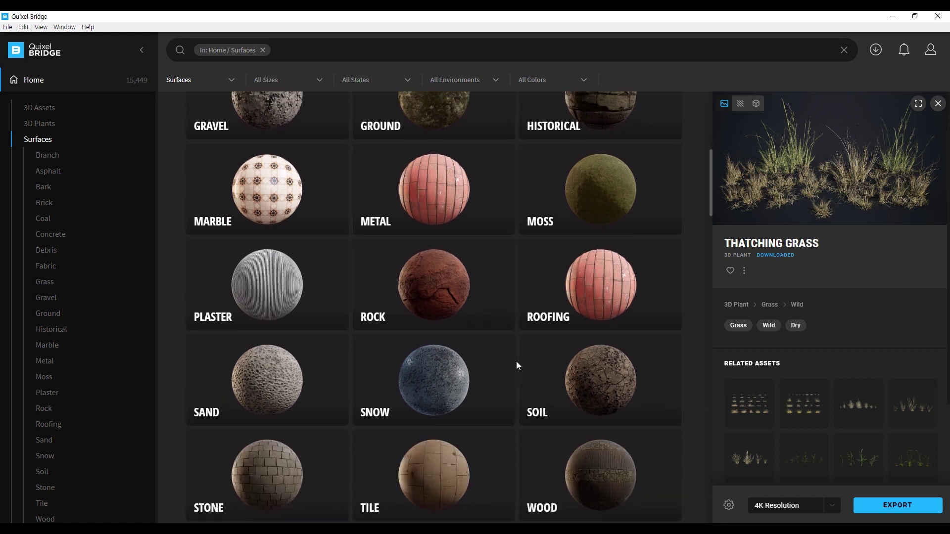
left_click(453, 198)
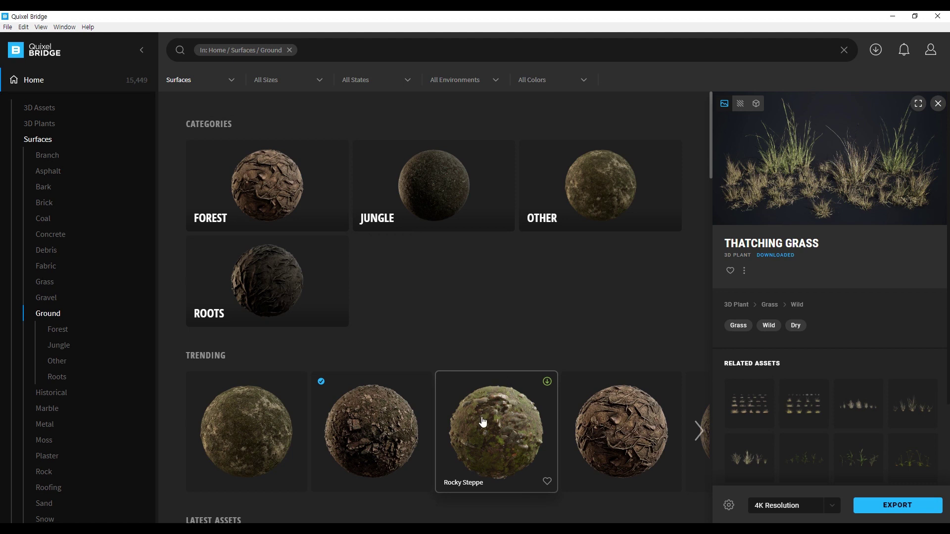
left_click(380, 441)
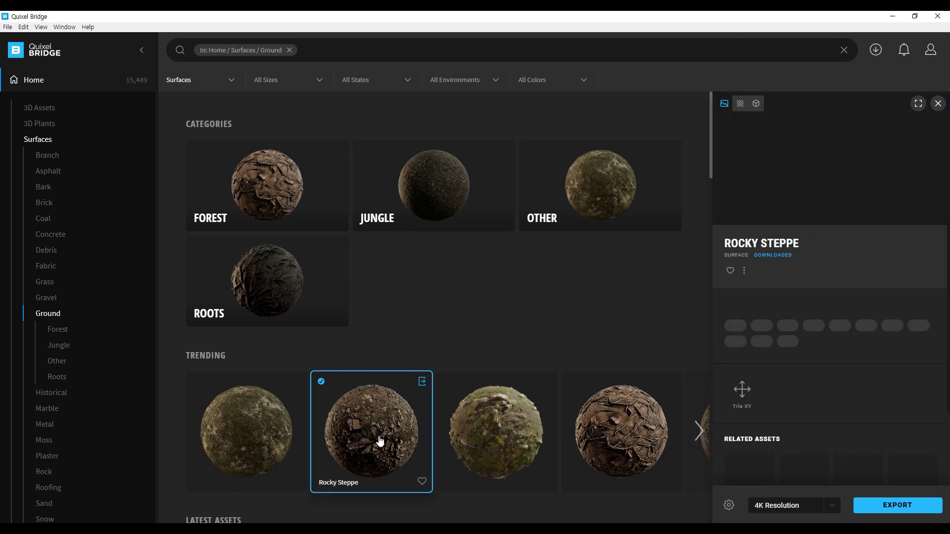
left_click(893, 509)
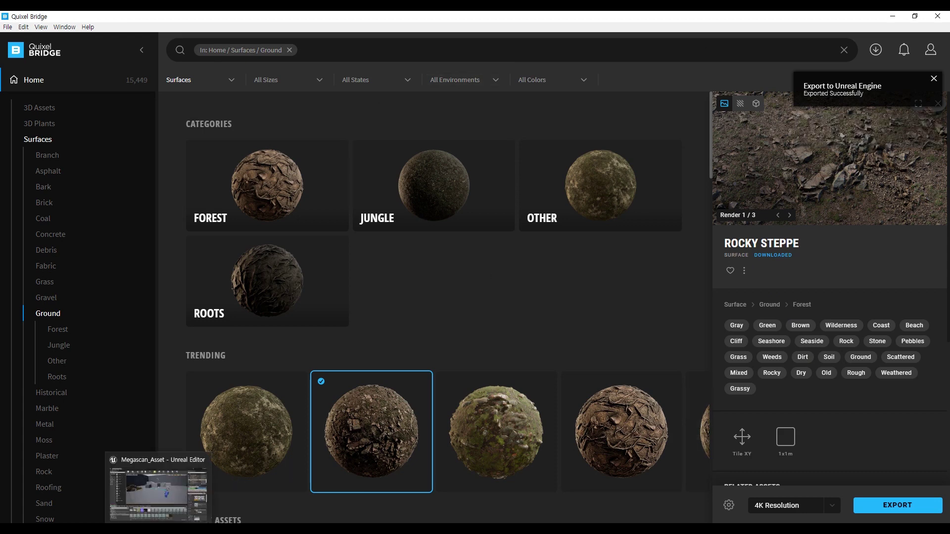
left_click(158, 491)
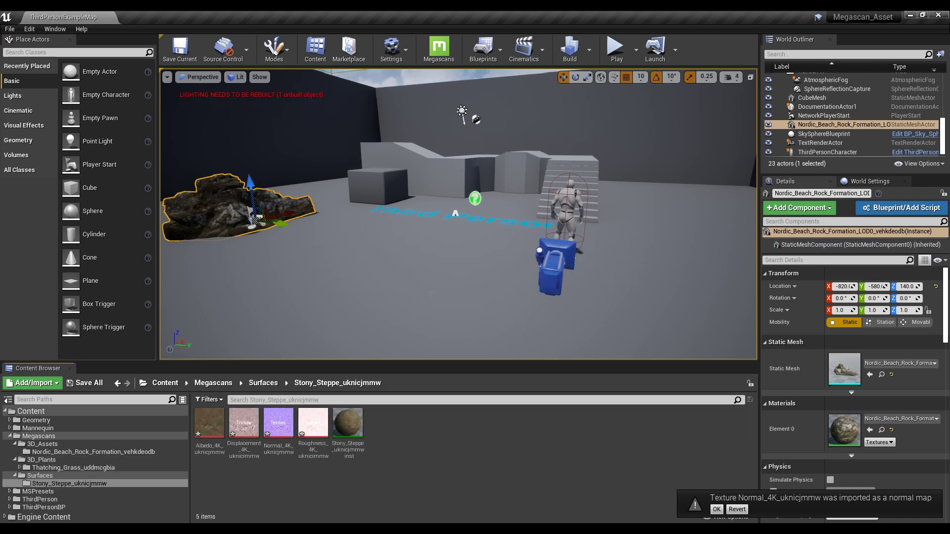
- Save the four imported Stony_Steppe_uknicjmmw surface textures
left_click(88, 384)
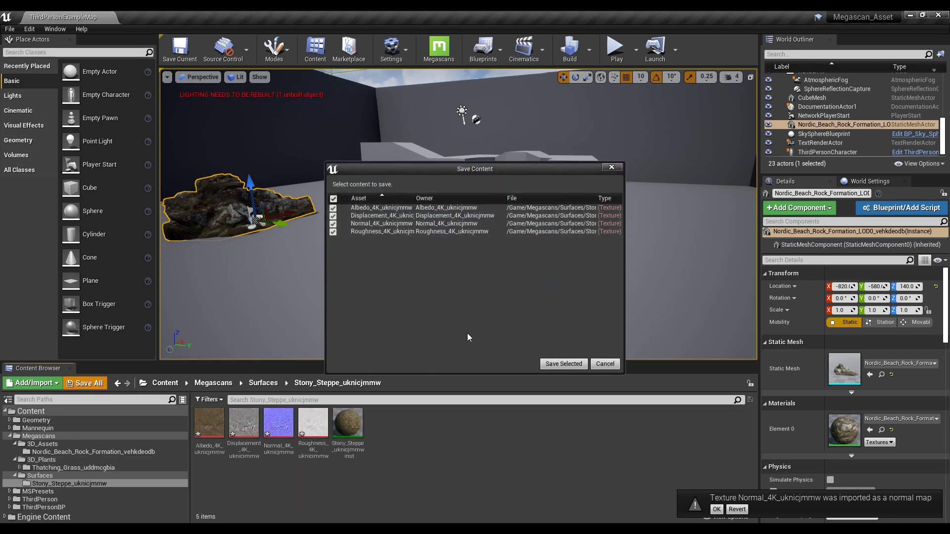
left_click(562, 365)
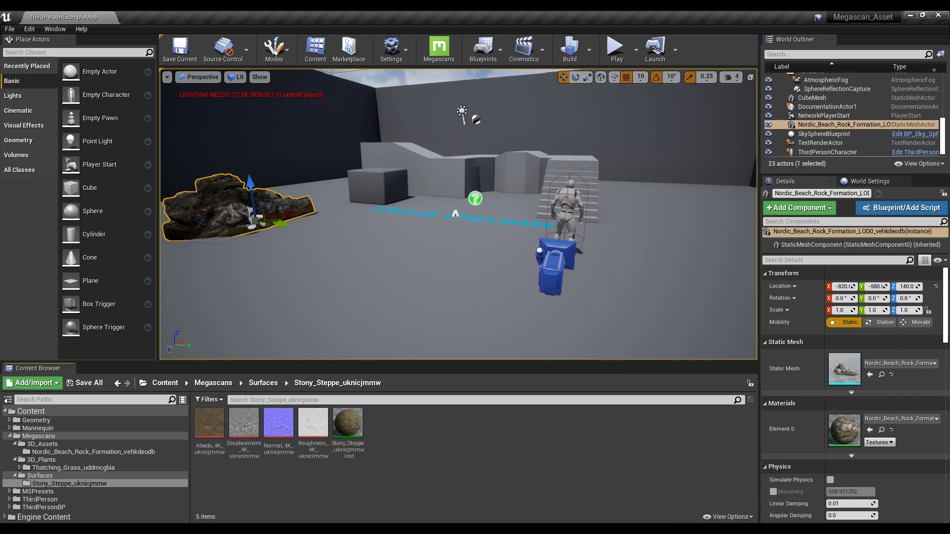
- Drag the Stony_Steppe material instance onto the Third Person floor
right_click_drag(459, 214, 459, 214)
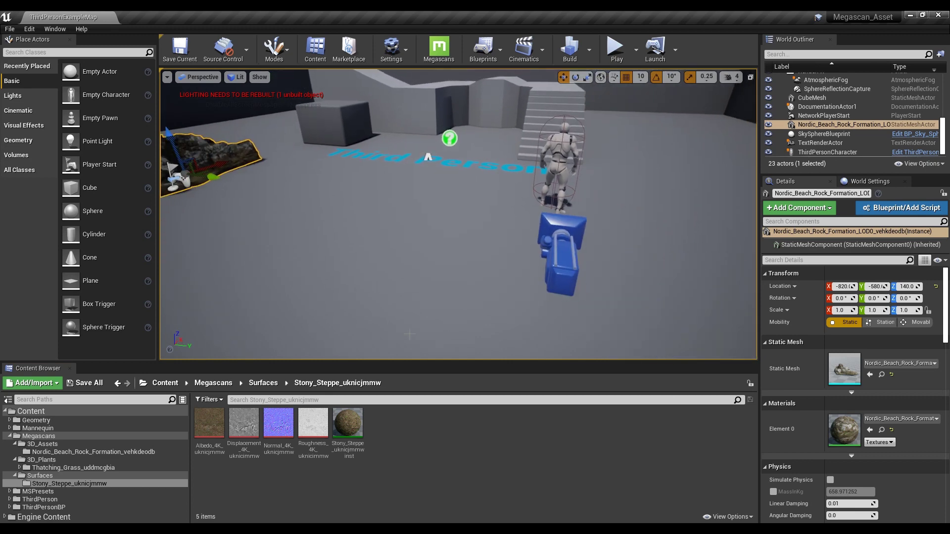
left_click_drag(347, 431, 438, 239)
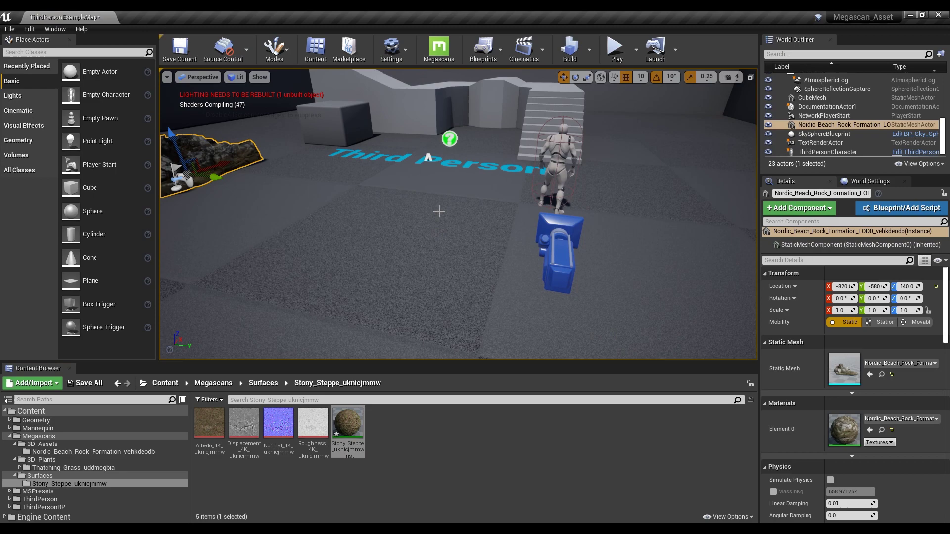
right_click_drag(439, 197, 439, 197)
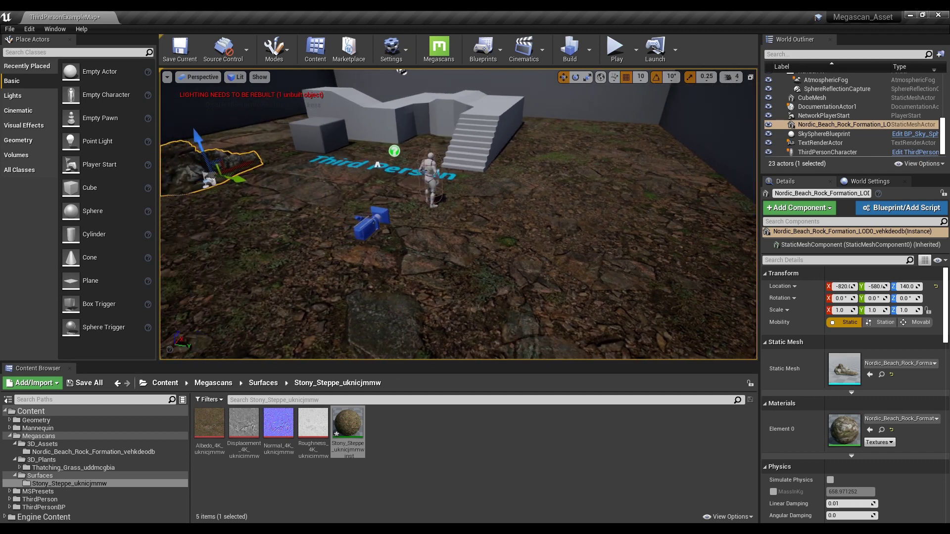
right_click_drag(390, 165, 389, 165)
right_click_drag(459, 213, 458, 214)
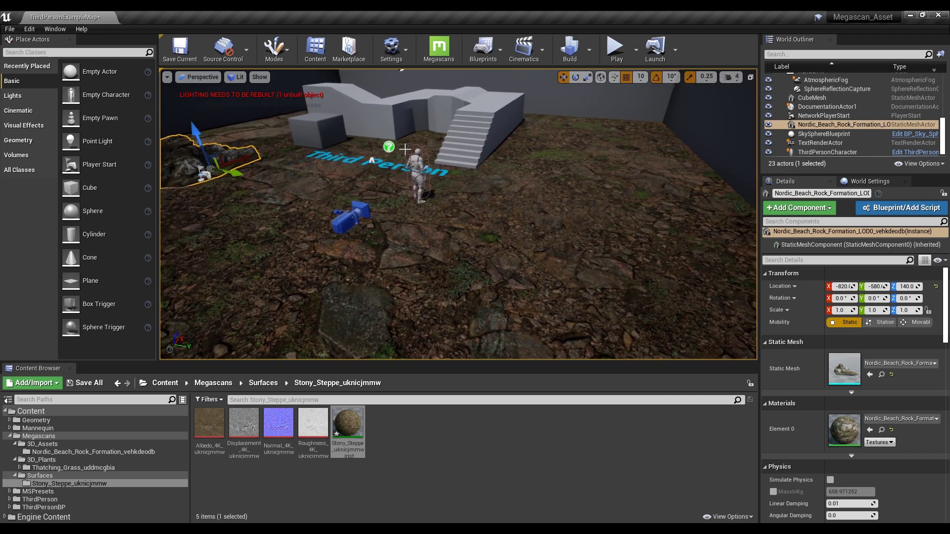
left_click(278, 52)
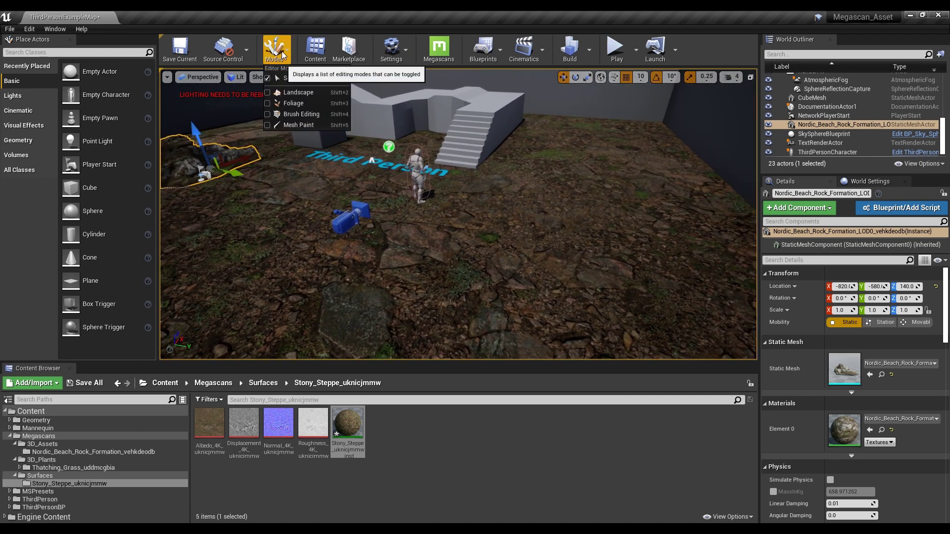
- Switch to Foliage mode and browse the Thatching_Grass foliage types to add
left_click(300, 103)
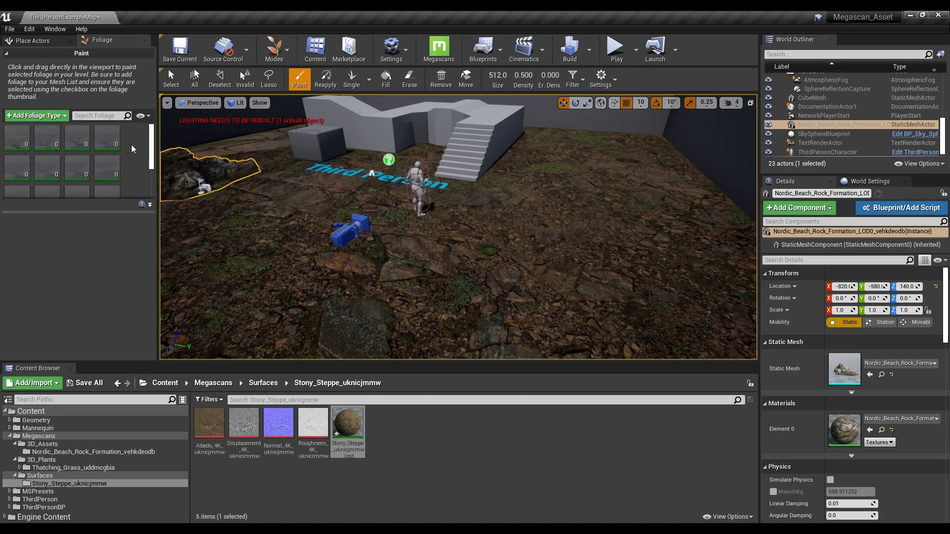
left_click(57, 117)
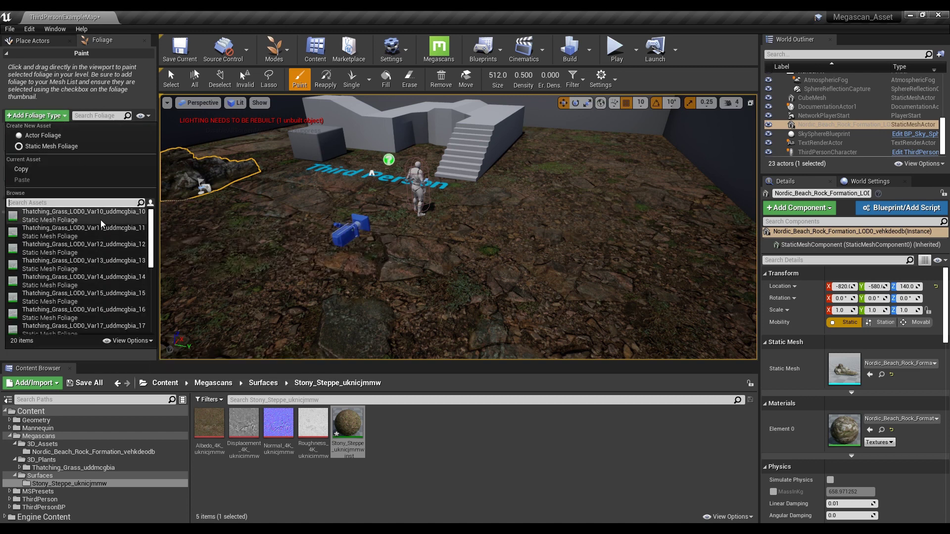
left_click(102, 215)
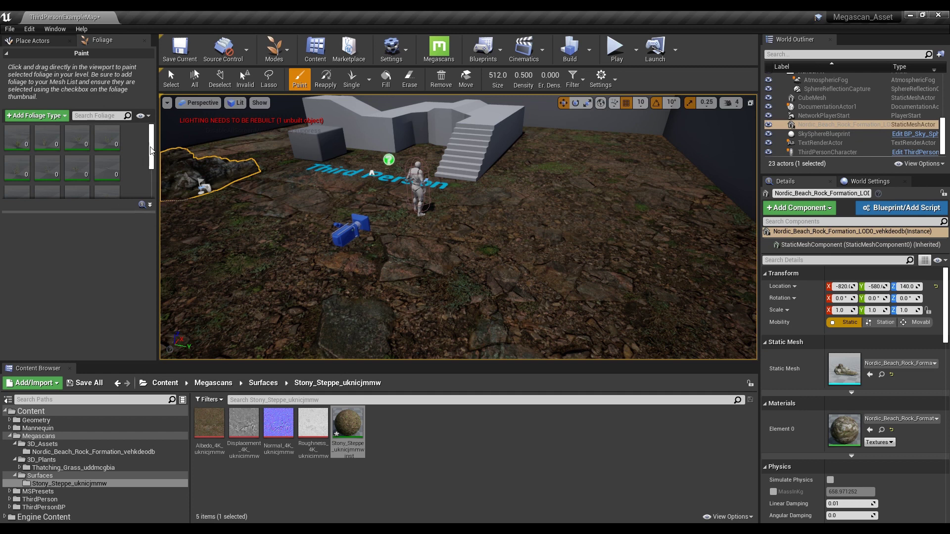
left_click_drag(154, 147, 154, 145)
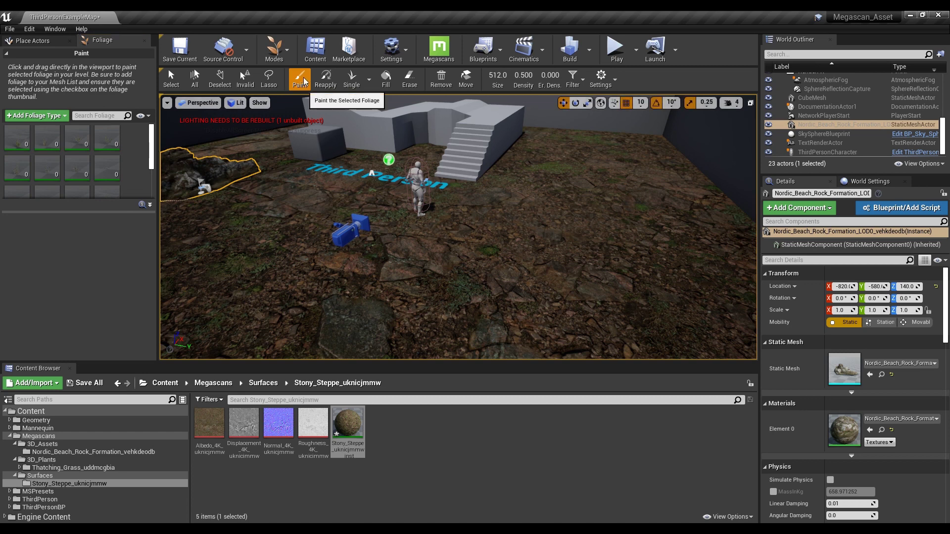
mouse_move(17, 138)
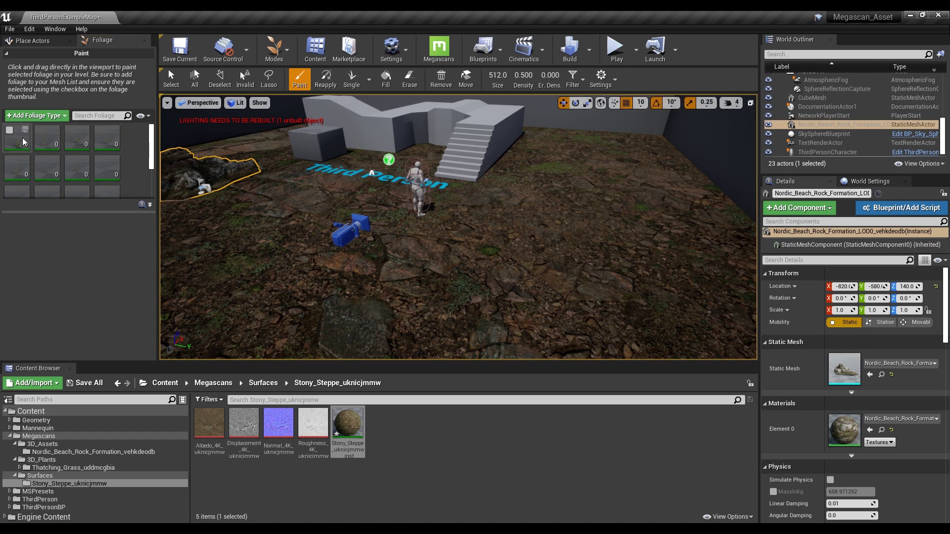
- Enable the first grass type and paint it across the floor and near the rocks
left_click(11, 132)
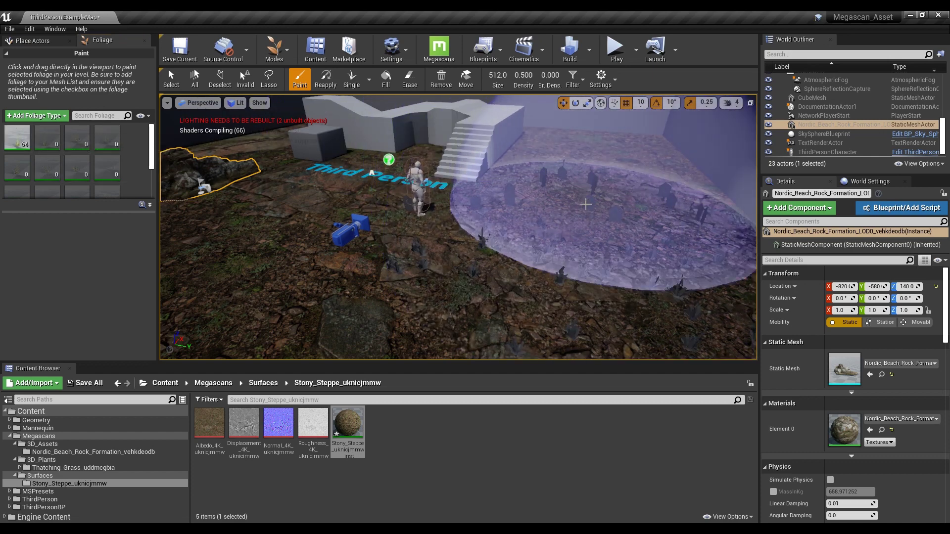
left_click_drag(556, 236, 254, 255)
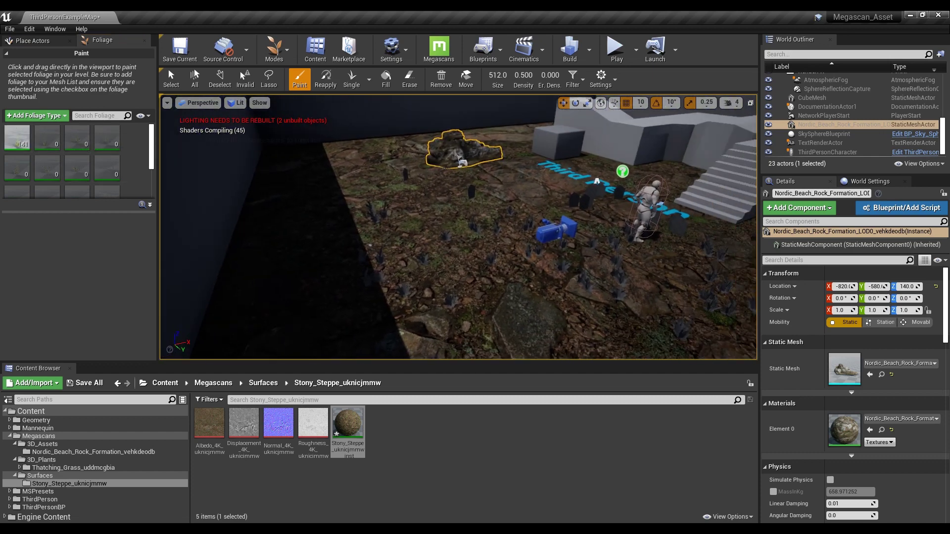
left_click_drag(501, 170, 597, 180)
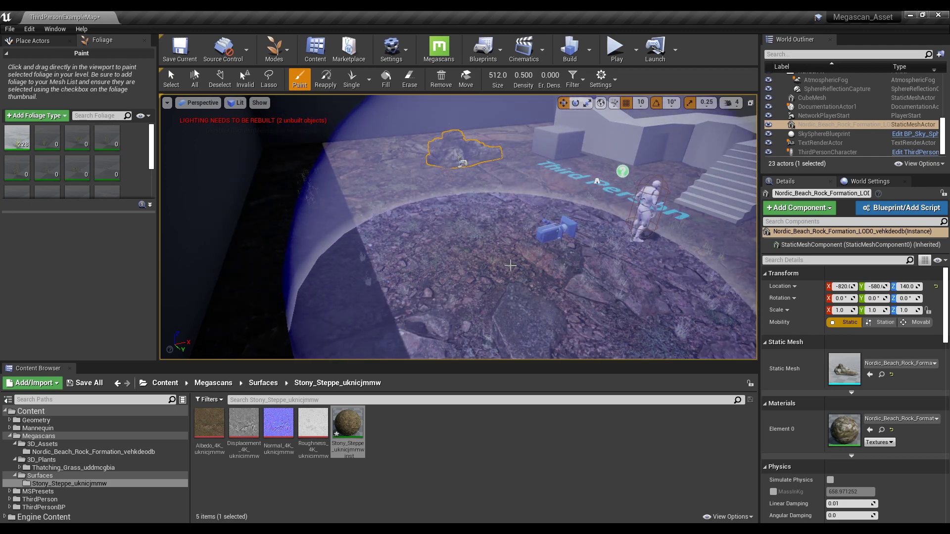
right_click_drag(464, 222, 298, 125)
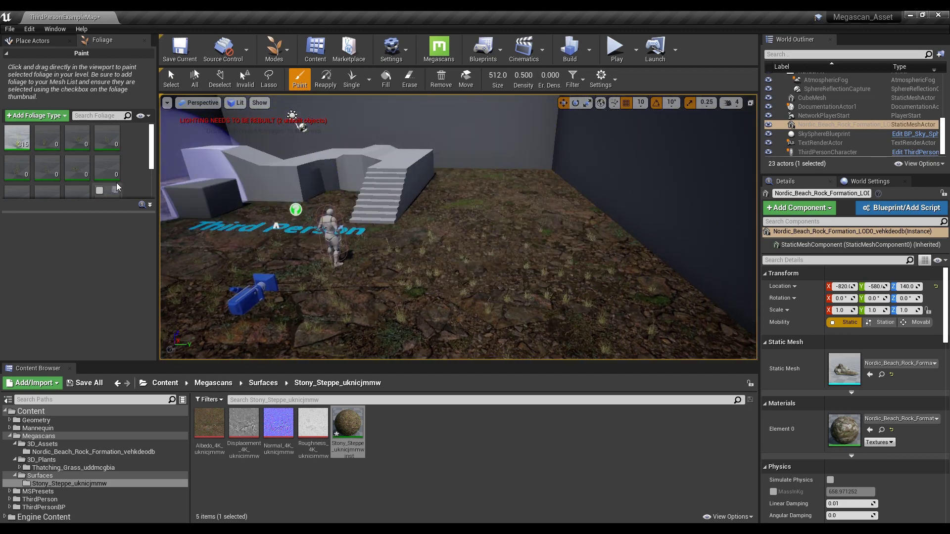
- Enable the second grass type and paint it across the ground
left_click(36, 130)
mouse_move(330, 165)
left_mouse_down()
mouse_move(453, 260)
mouse_move(409, 266)
left_mouse_up()
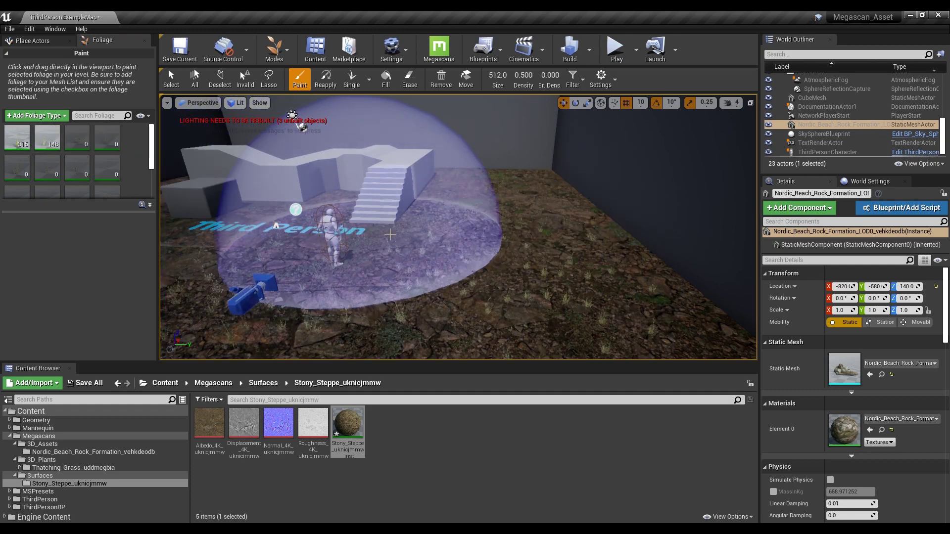
right_click_drag(416, 245, 445, 185)
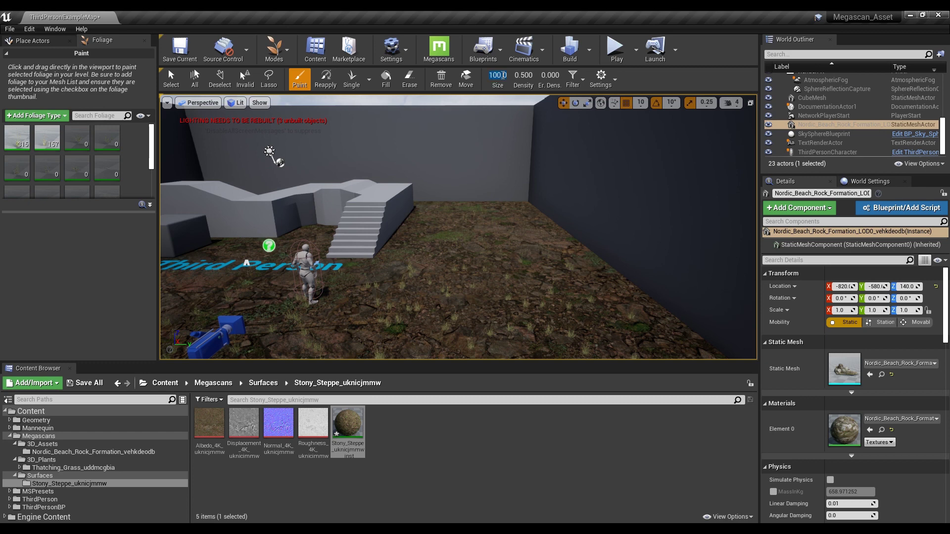
- Use brush size 100 and paint density 0.150, and enable a third Thatching Grass type
key("Up")
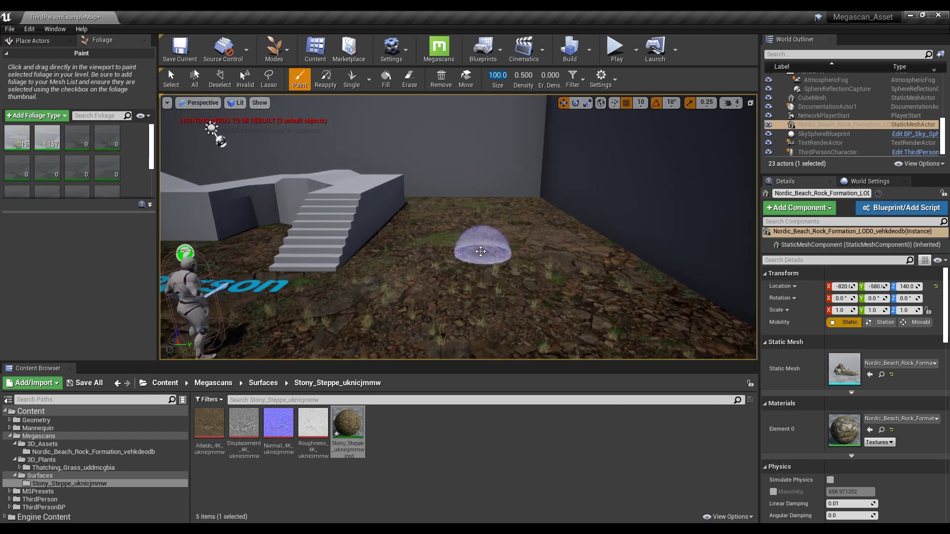
right_click_drag(476, 245, 475, 245)
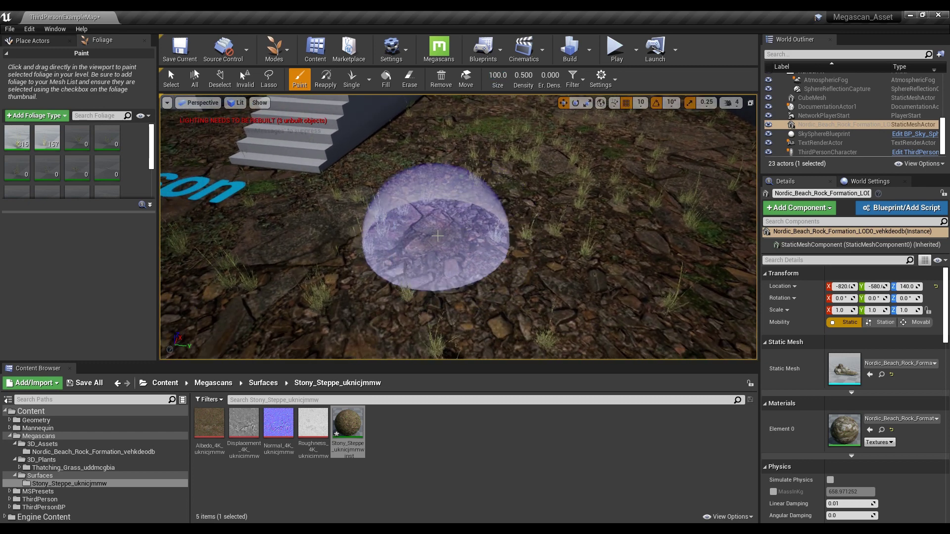
left_click_drag(523, 75, 512, 74)
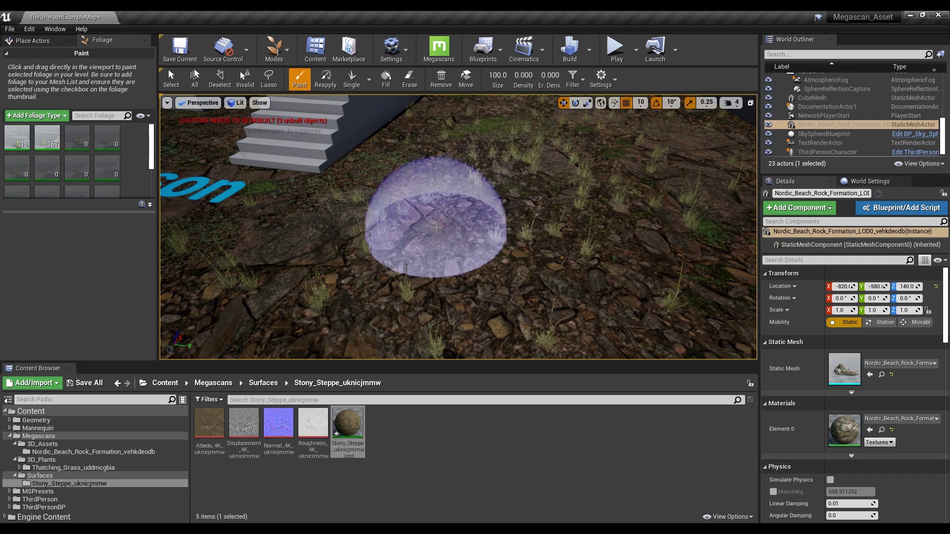
right_click_drag(393, 241, 374, 253)
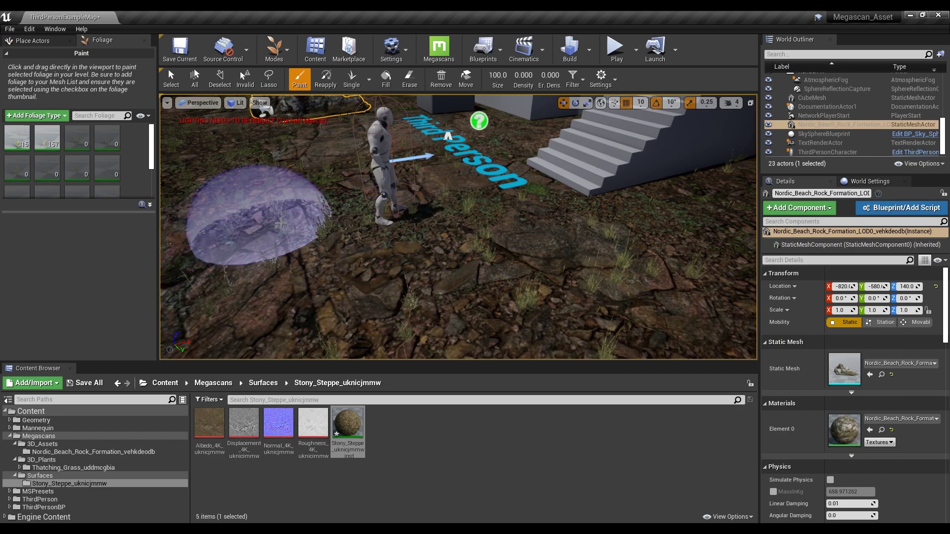
right_click_drag(328, 276, 193, 211)
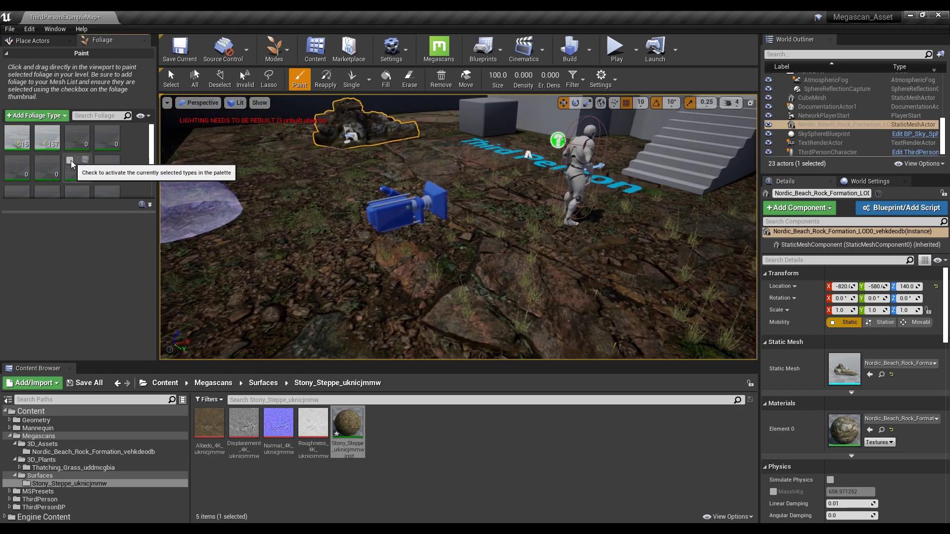
left_click(67, 158)
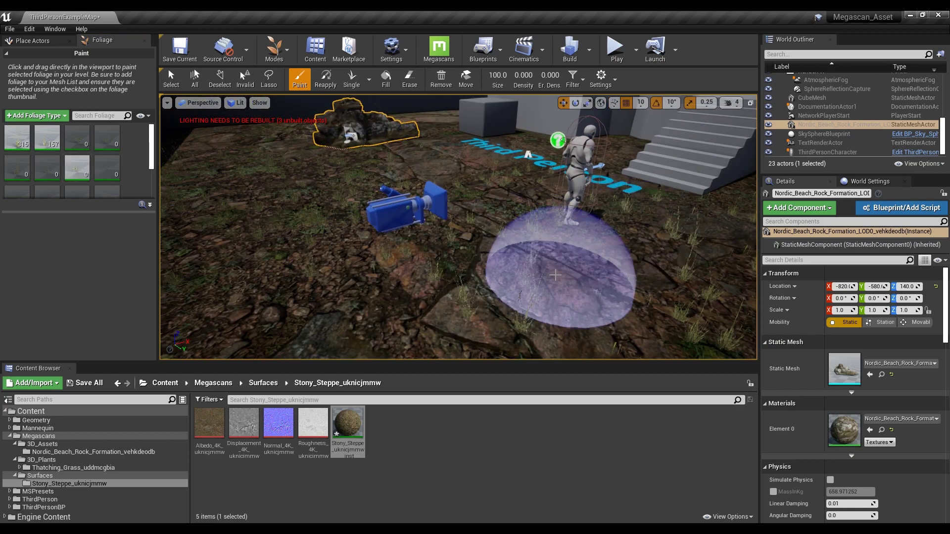
mouse_move(562, 297)
right_mouse_down()
mouse_move(592, 266)
mouse_move(492, 197)
right_mouse_up()
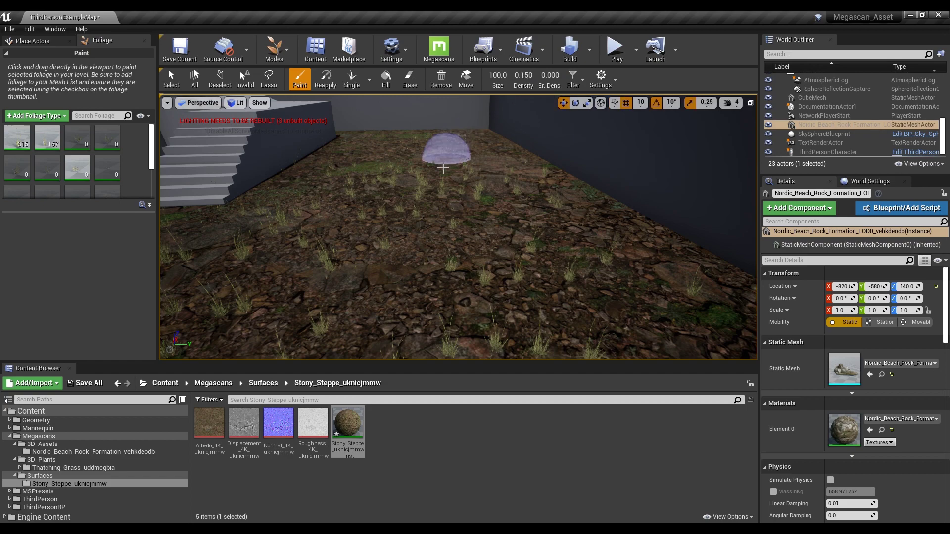
- Paint sparse grass with the third type beside the walls and toward the stairs
left_click(367, 290)
right_click_drag(367, 290, 382, 200)
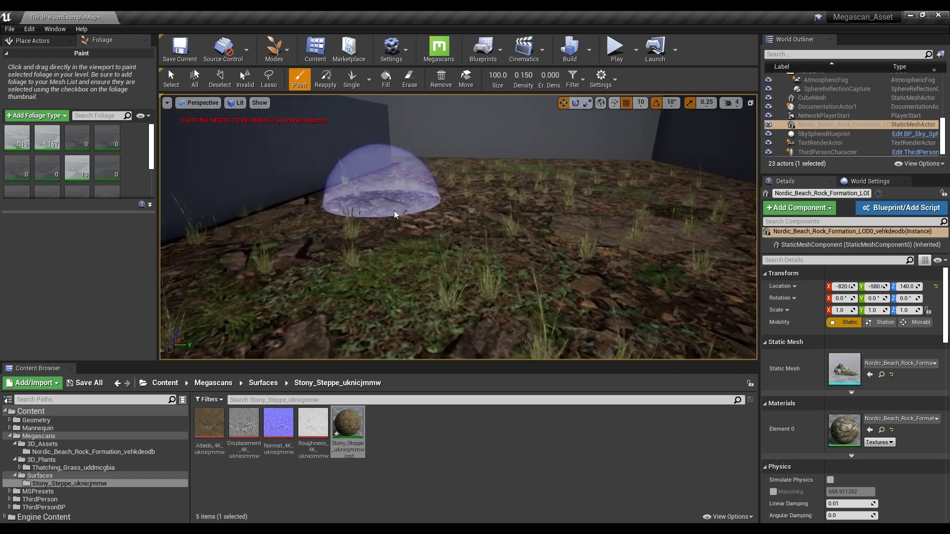
left_click_drag(382, 200, 594, 275)
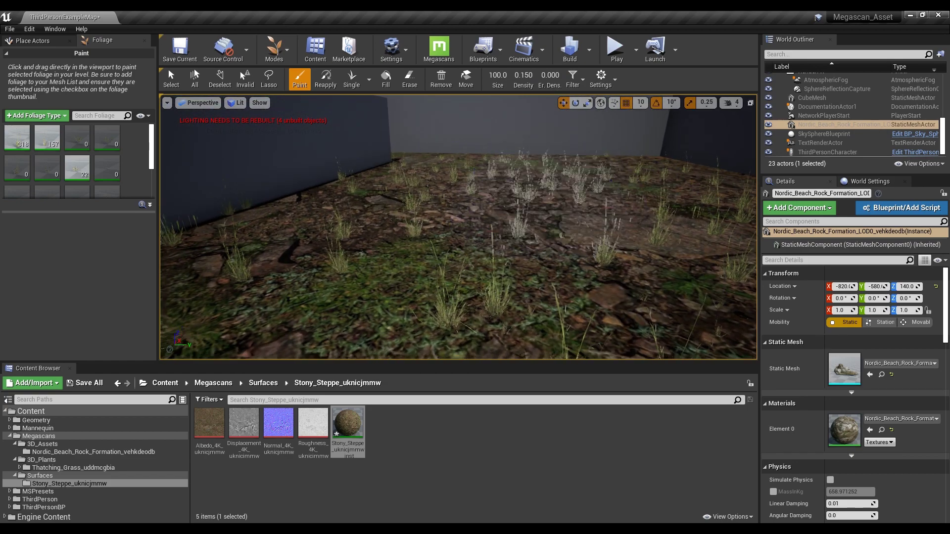
right_click_drag(594, 275, 460, 223)
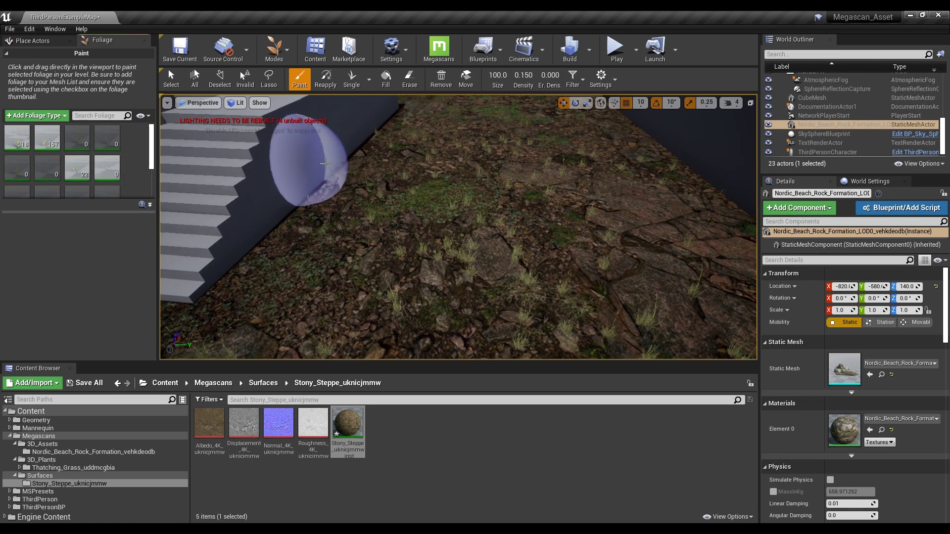
mouse_move(318, 159)
left_mouse_down()
mouse_move(495, 257)
mouse_move(652, 209)
mouse_move(636, 233)
left_mouse_up()
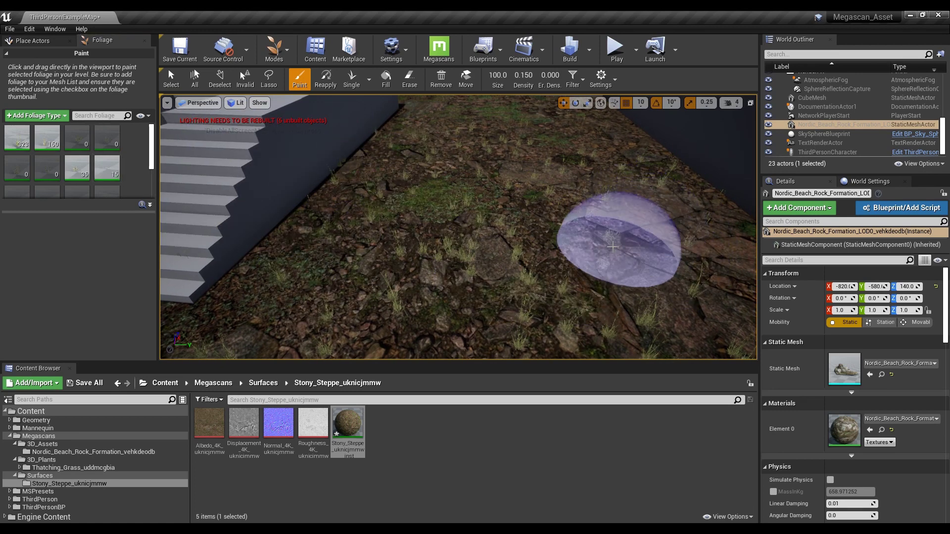
right_click_drag(636, 234, 499, 209)
mouse_move(546, 254)
left_mouse_down()
mouse_move(182, 281)
mouse_move(223, 233)
left_mouse_up()
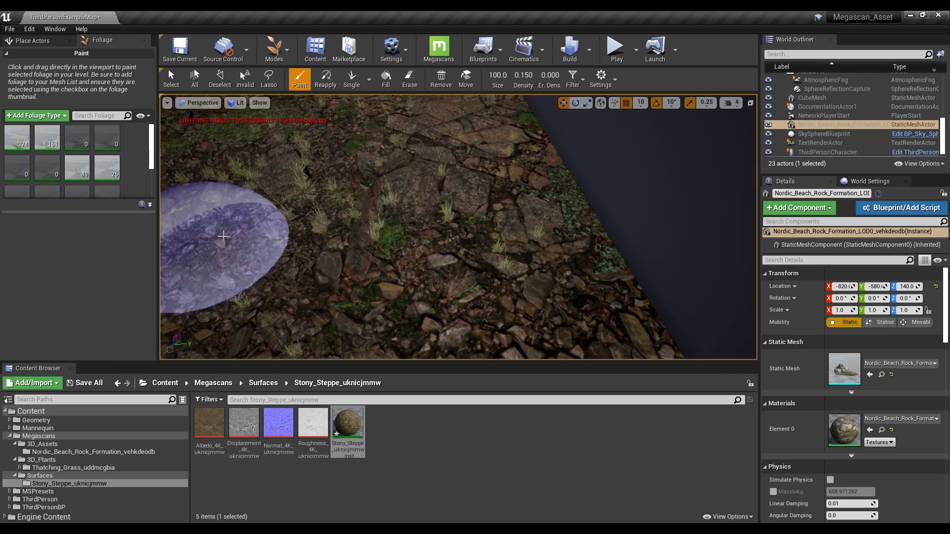
right_click_drag(224, 234, 412, 196)
mouse_move(517, 244)
left_mouse_down()
mouse_move(350, 295)
mouse_move(292, 270)
mouse_move(622, 248)
mouse_move(556, 247)
left_mouse_up()
right_click_drag(557, 247, 446, 282)
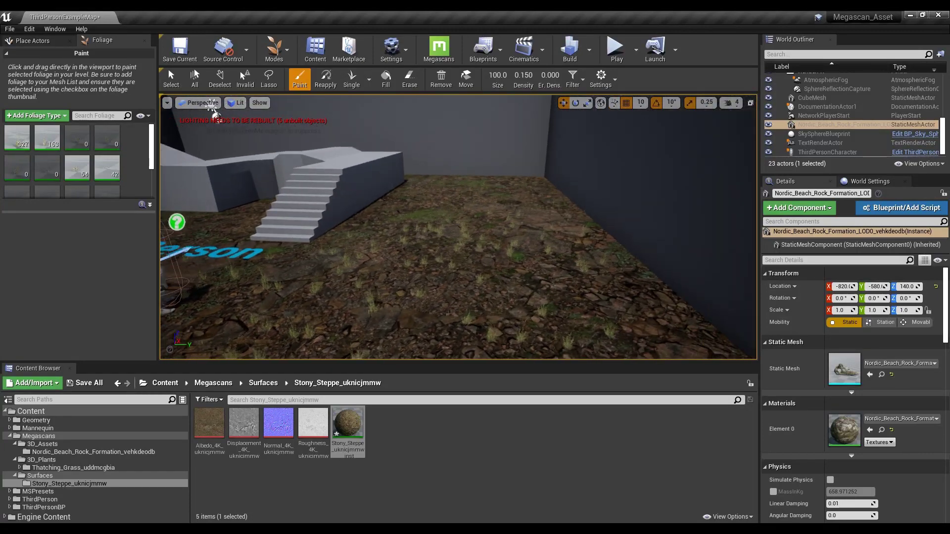
left_click_drag(446, 283, 411, 305)
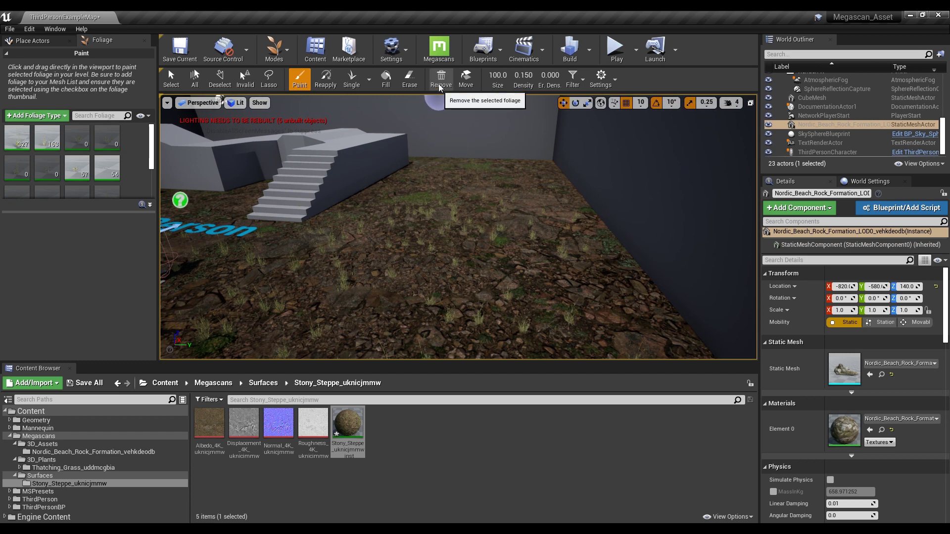
- Erase painted grass from a patch in the middle of the floor
left_click(409, 89)
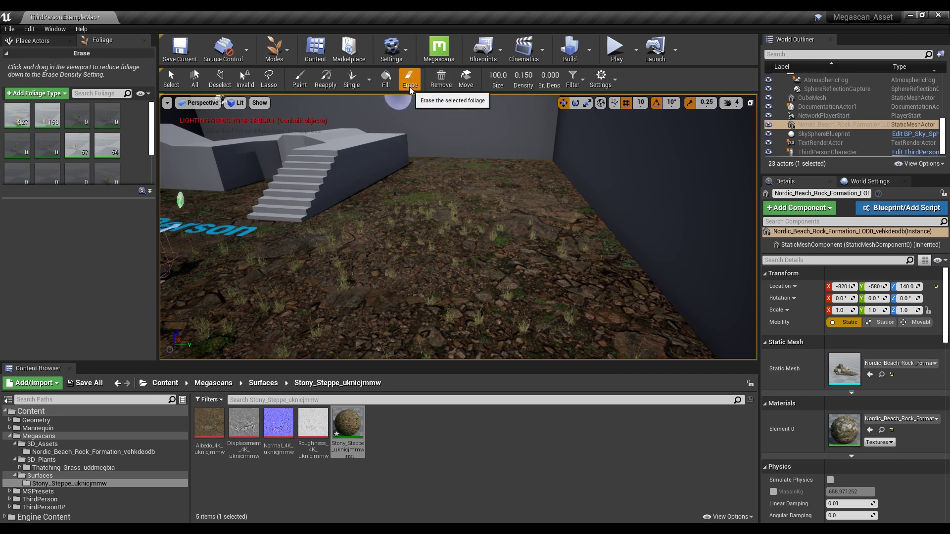
left_click(435, 79)
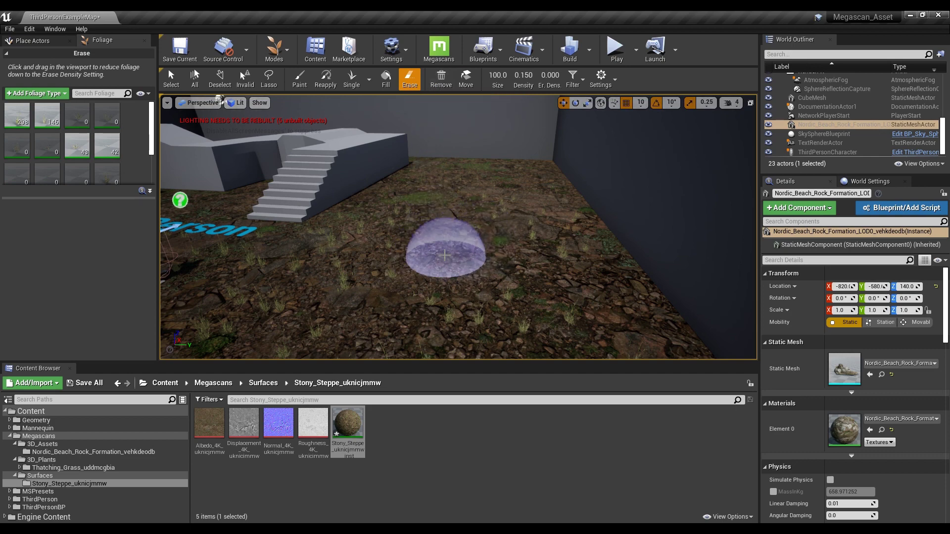